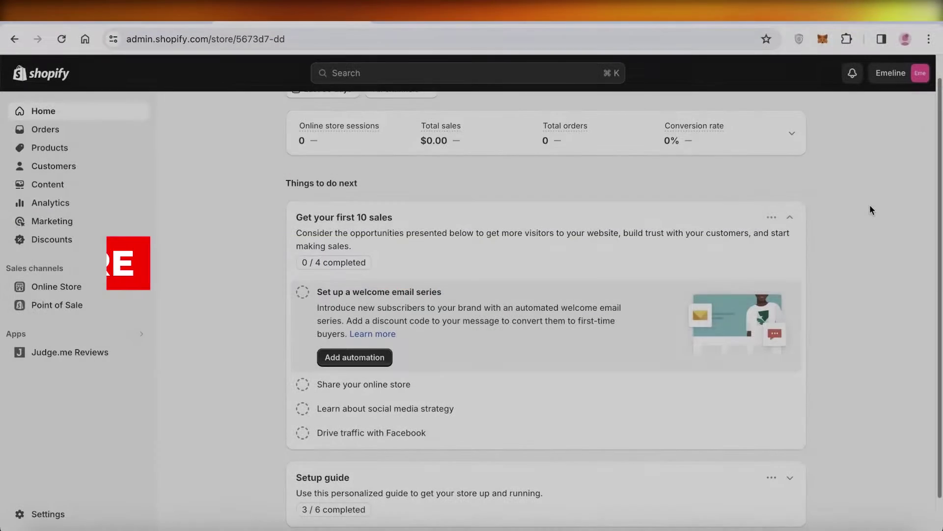
Step: View the Emeline online store and look through its home page from the hero banner to the featured products
scroll(782, 295, "up", 1)
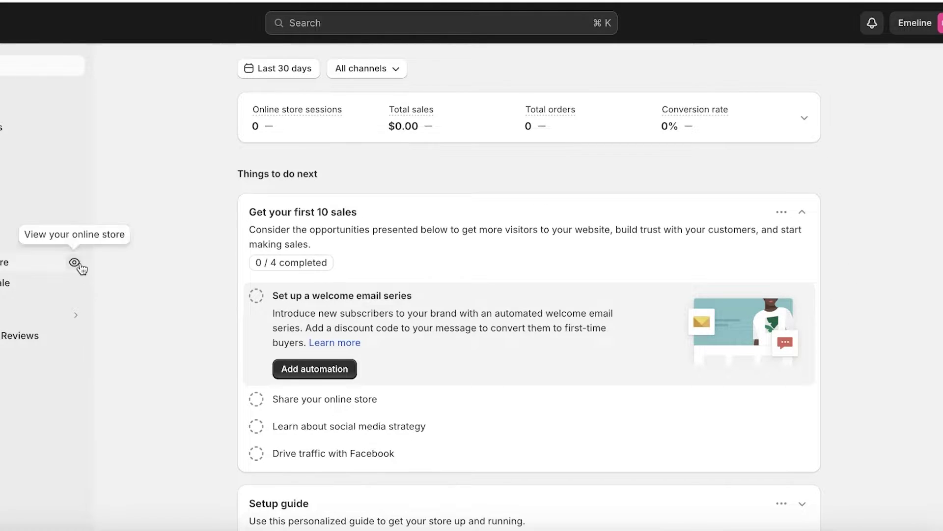
left_click(76, 264)
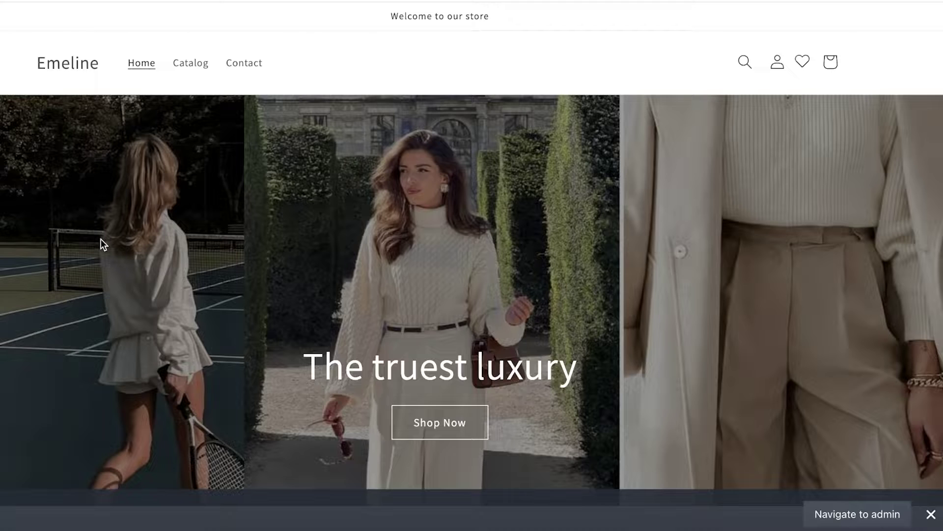
scroll(635, 310, "down", 10)
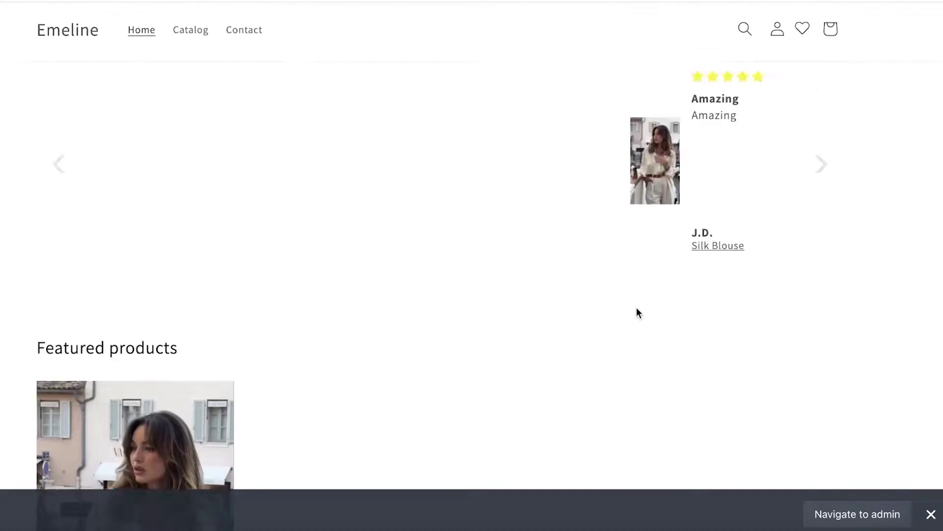
scroll(636, 309, "up", 4)
scroll(322, 236, "up", 3)
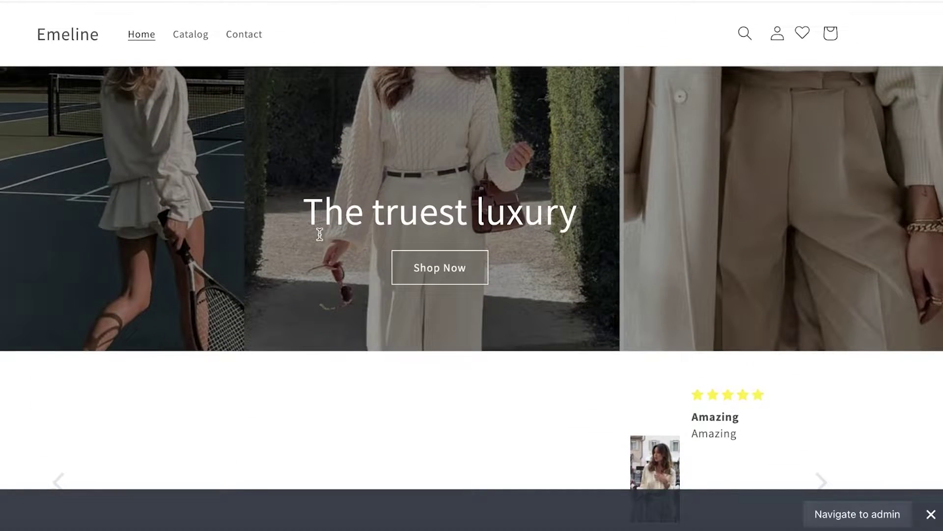
scroll(320, 234, "up", 3)
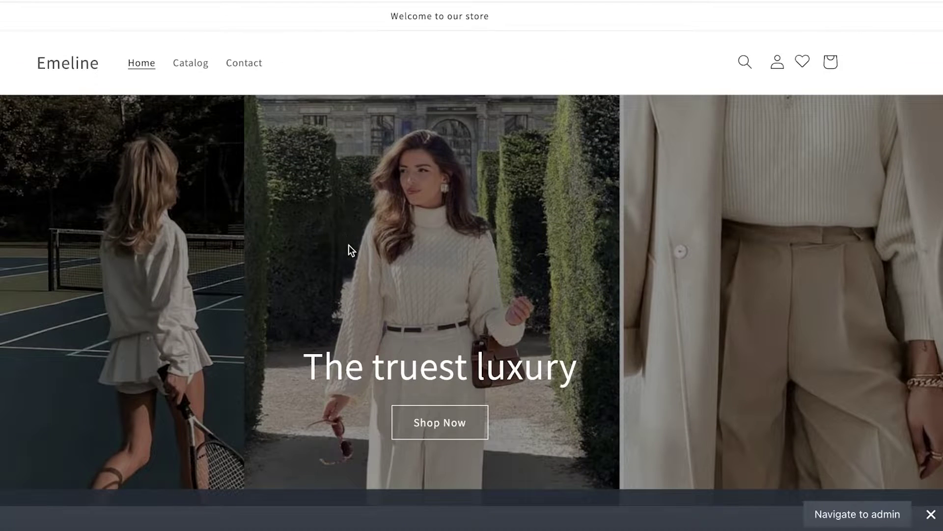
scroll(347, 246, "down", 15)
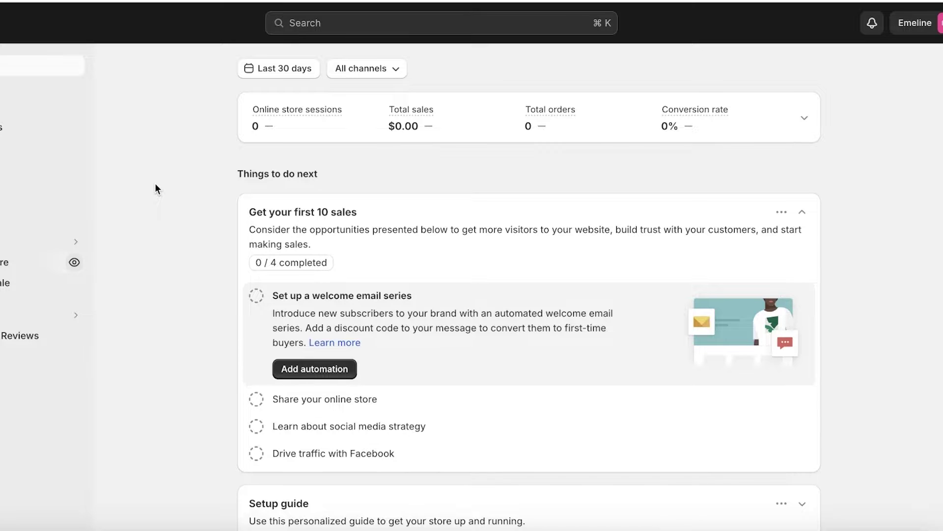
triple_click(132, 182)
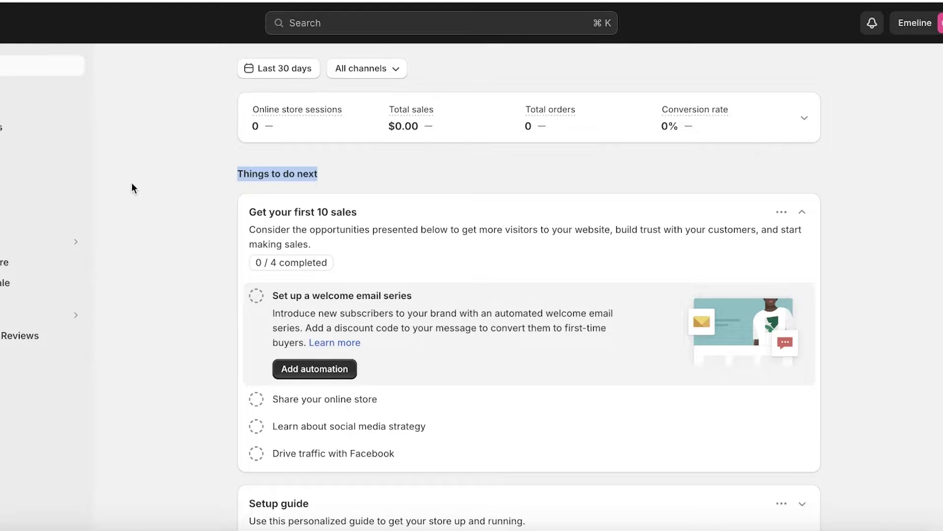
left_click(131, 182)
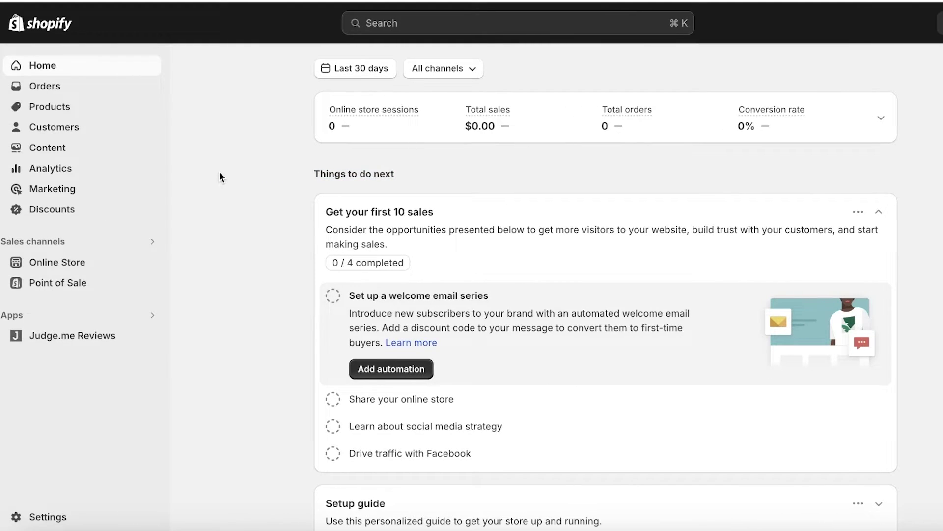
Step: Duplicate the current Dawn theme of the online store so a copy is added to the theme library
left_click(46, 268)
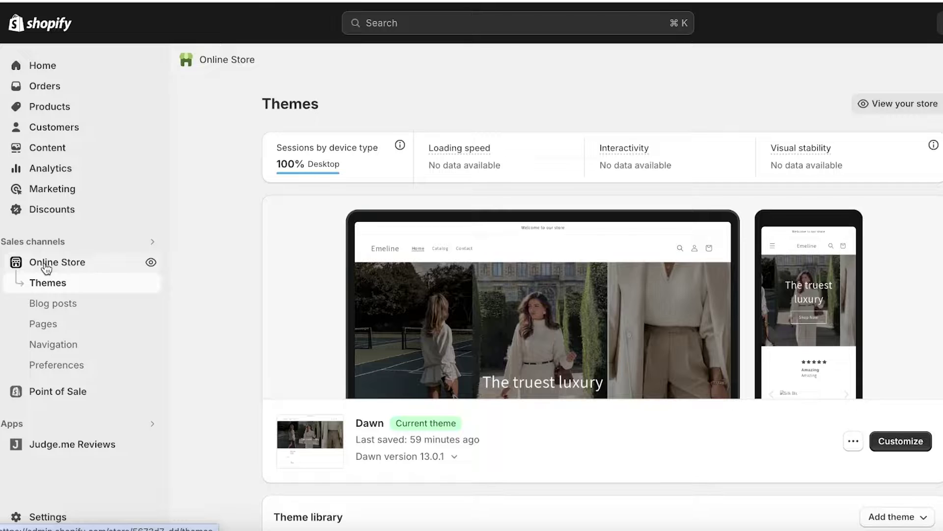
scroll(663, 307, "down", 2)
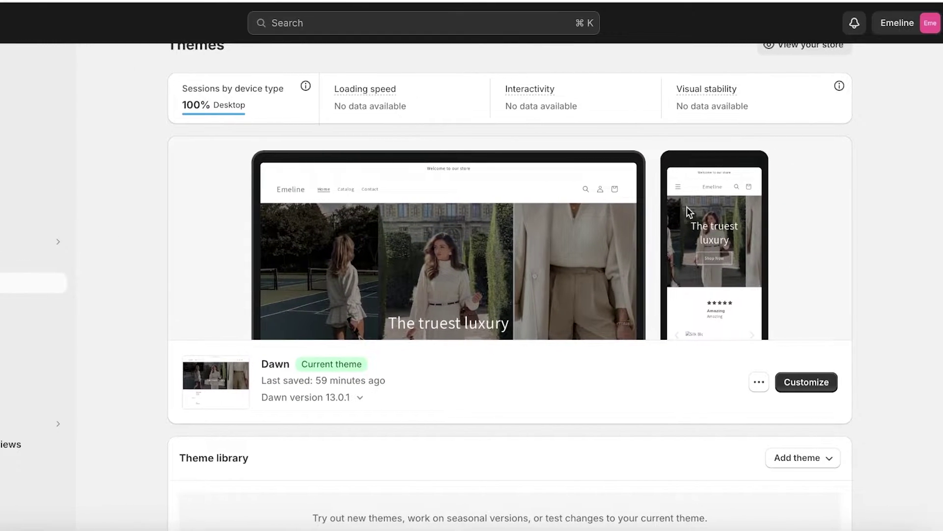
left_click(757, 388)
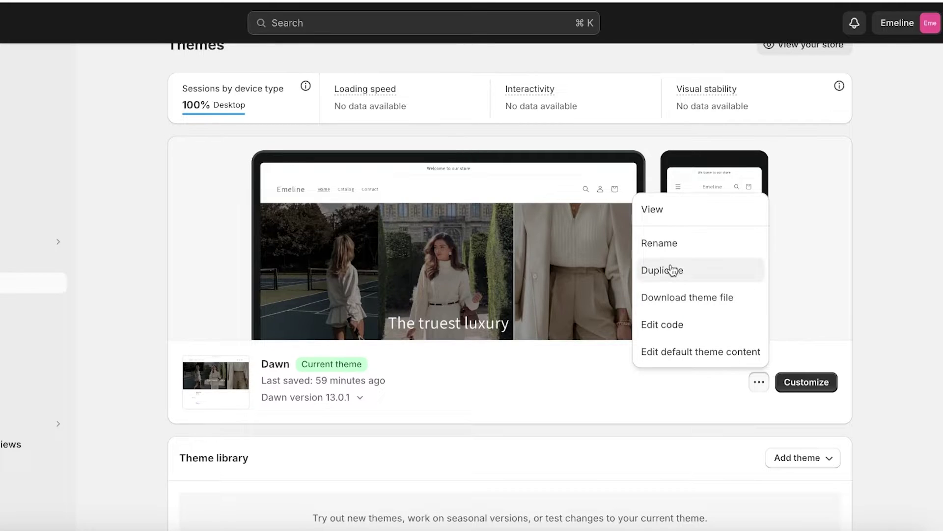
left_click(672, 270)
scroll(672, 269, "down", 3)
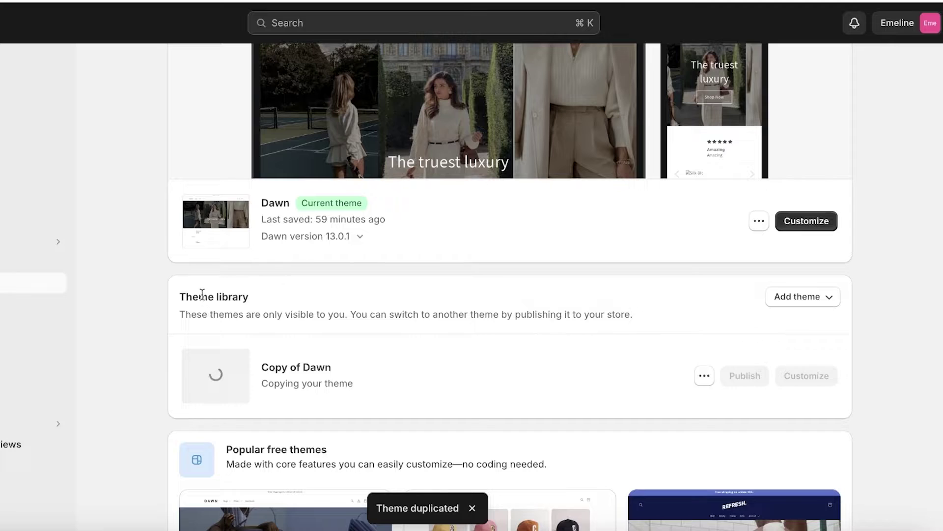
left_click(698, 382)
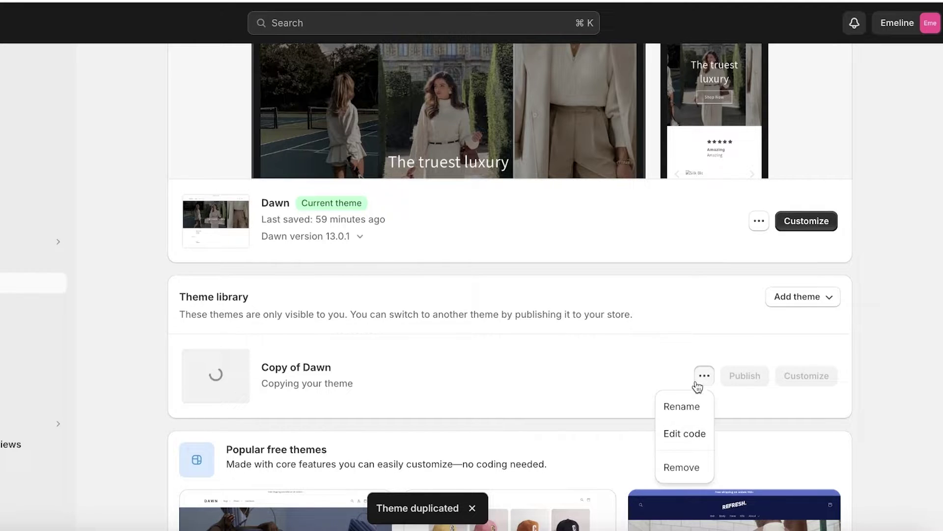
left_click(675, 371)
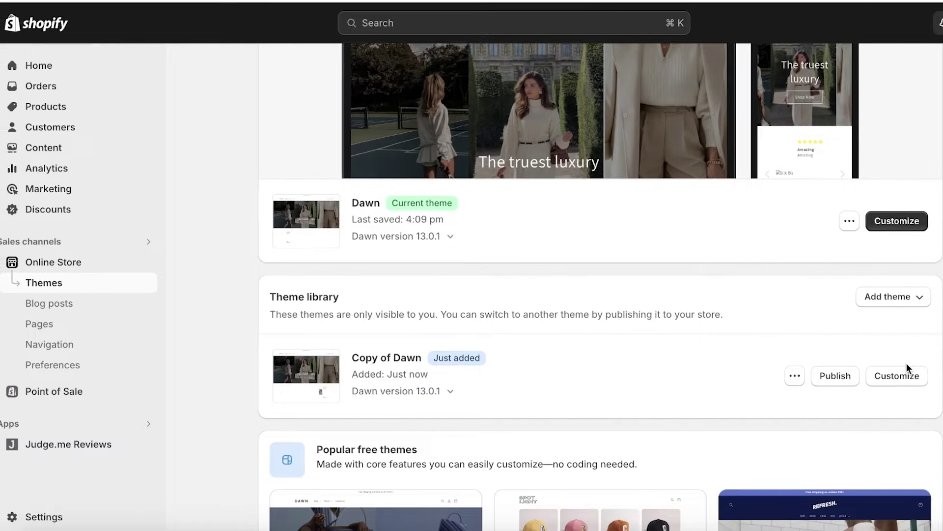
Step: Look at the store ownership transfer form in the Users and permissions settings and close it without transferring
left_click(35, 523)
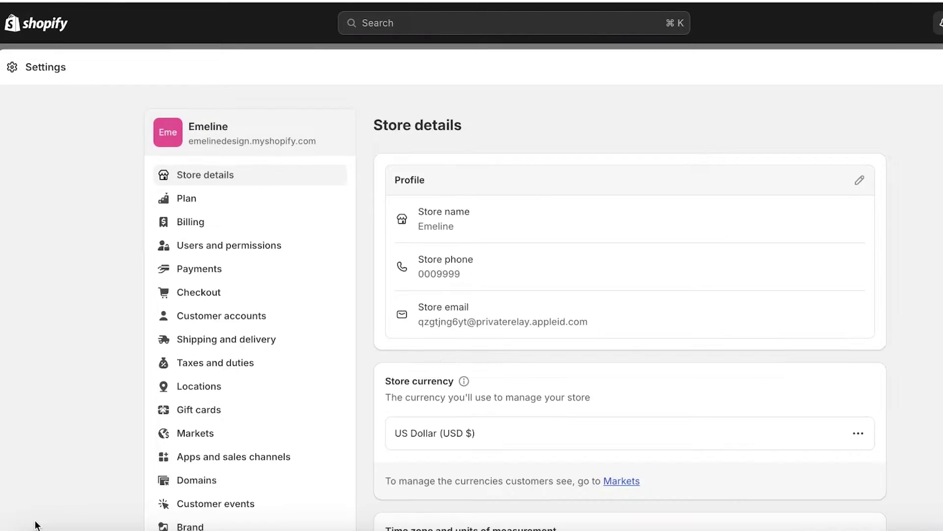
left_click(273, 255)
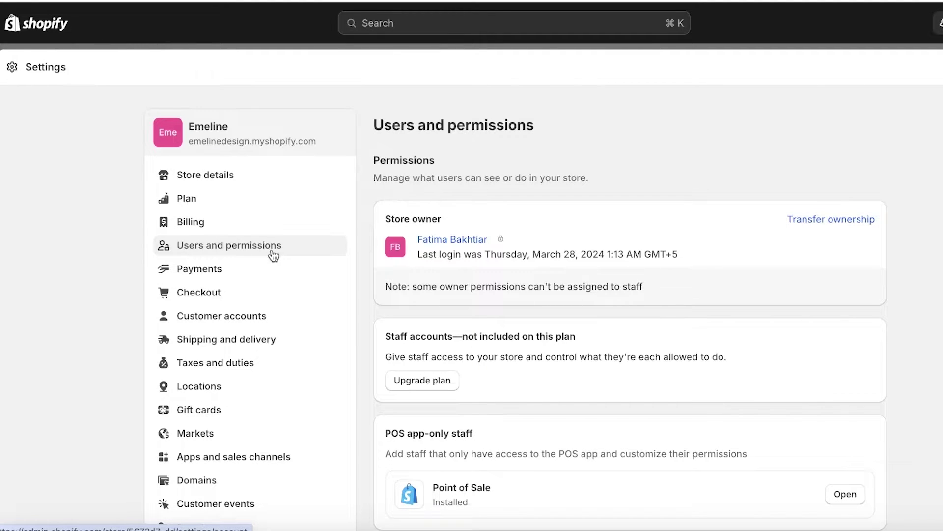
left_click(818, 222)
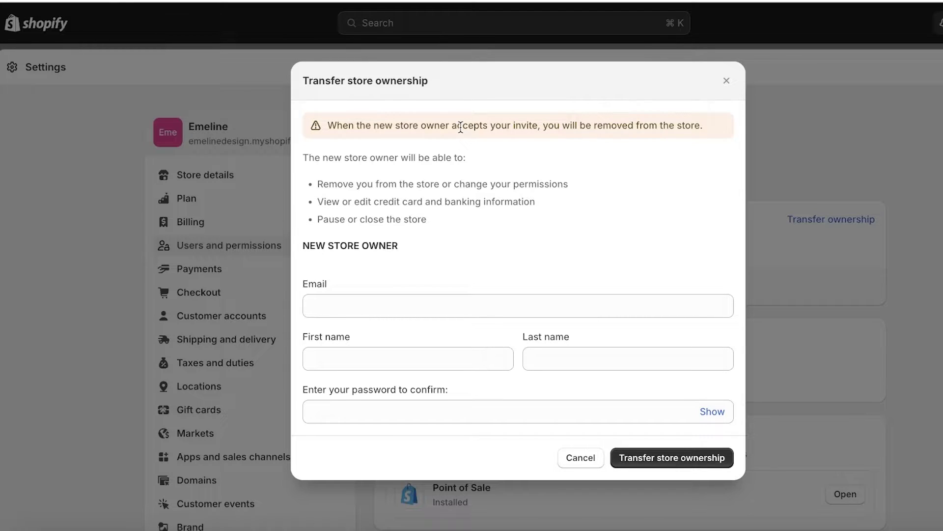
left_click(729, 82)
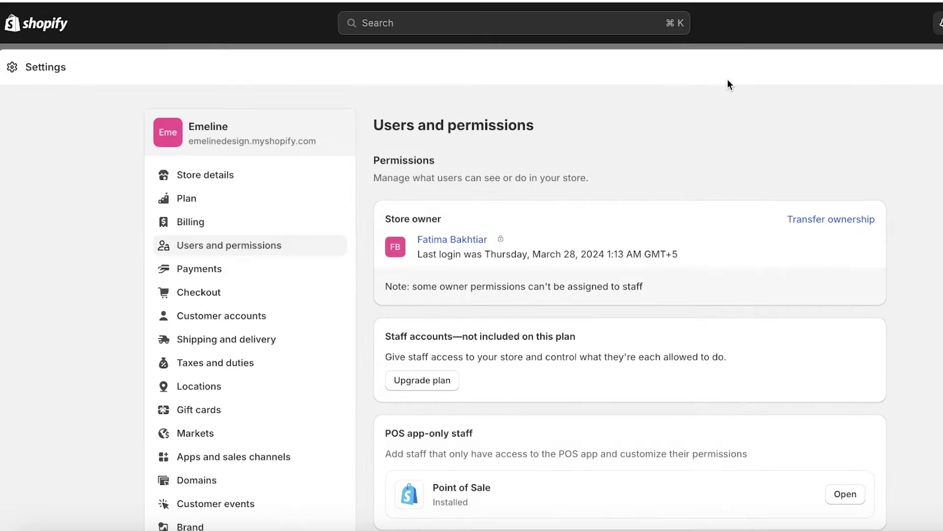
Step: Examine the collaborator access and login service options for users, then leave the settings
scroll(836, 245, "down", 7)
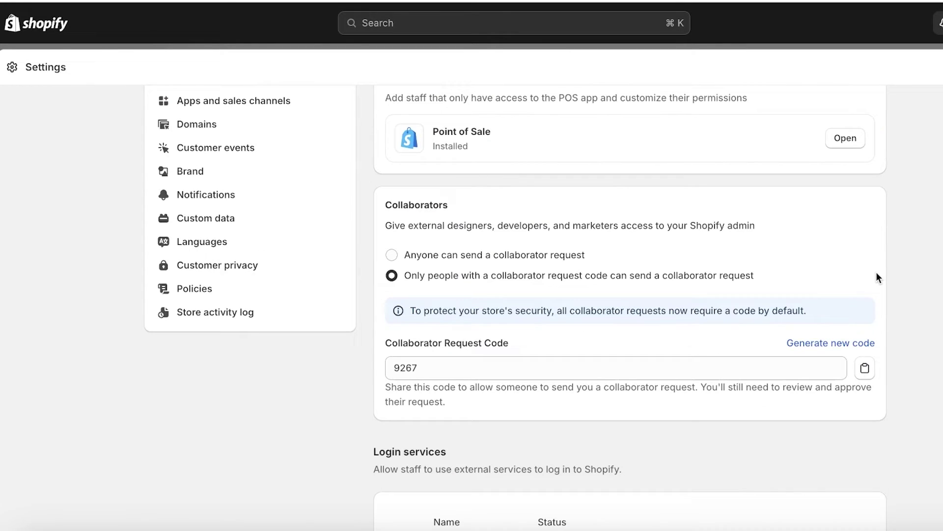
scroll(877, 273, "down", 3)
key("Escape")
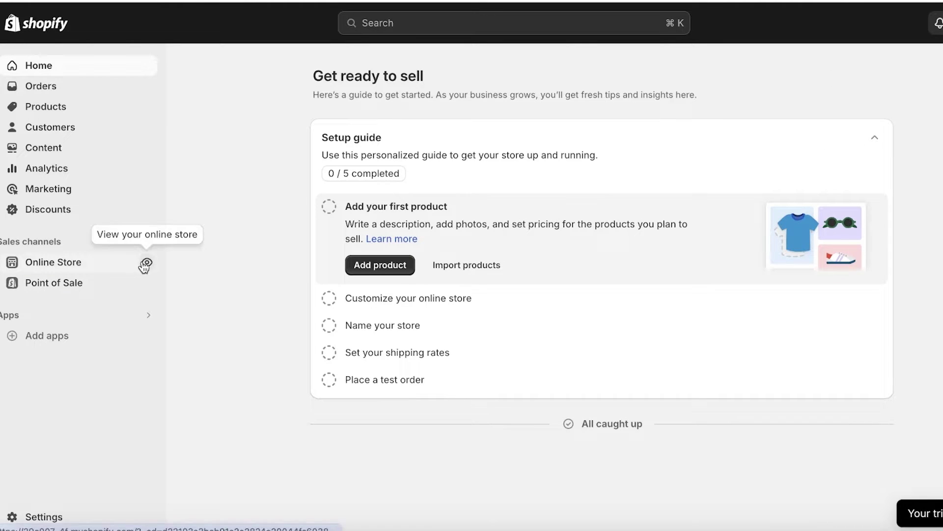
Step: View the online storefront of the second, empty store and look through its default home page
left_click(146, 263)
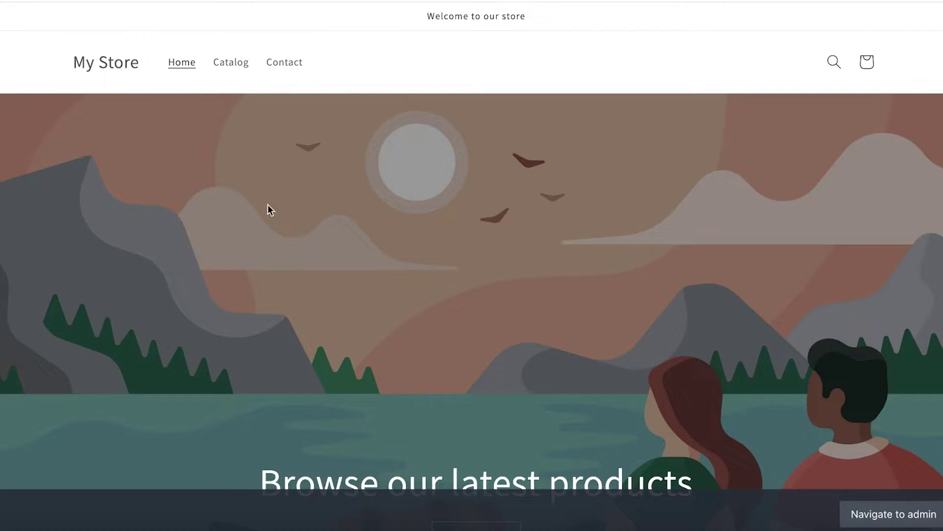
scroll(575, 158, "down", 7)
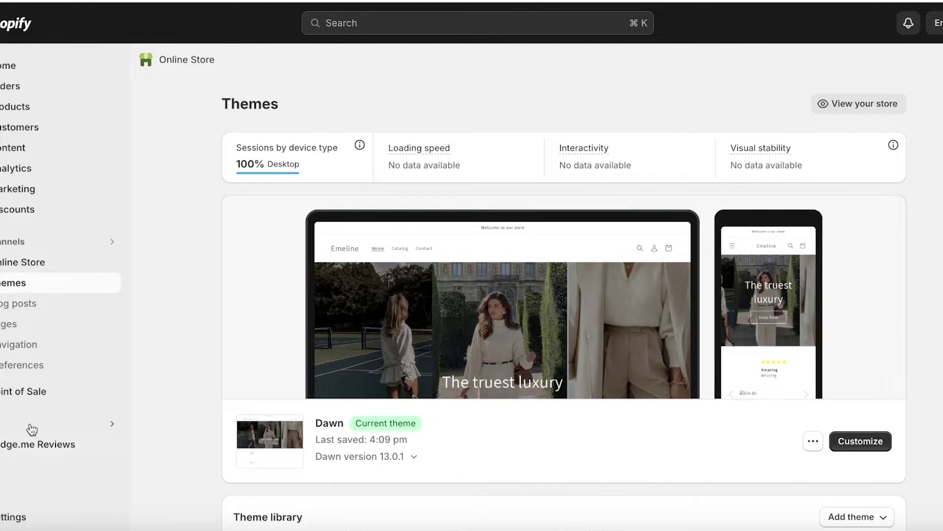
Step: Open the Shopify App Store from the Emeline store's Apps and sales channels settings
left_click(20, 517)
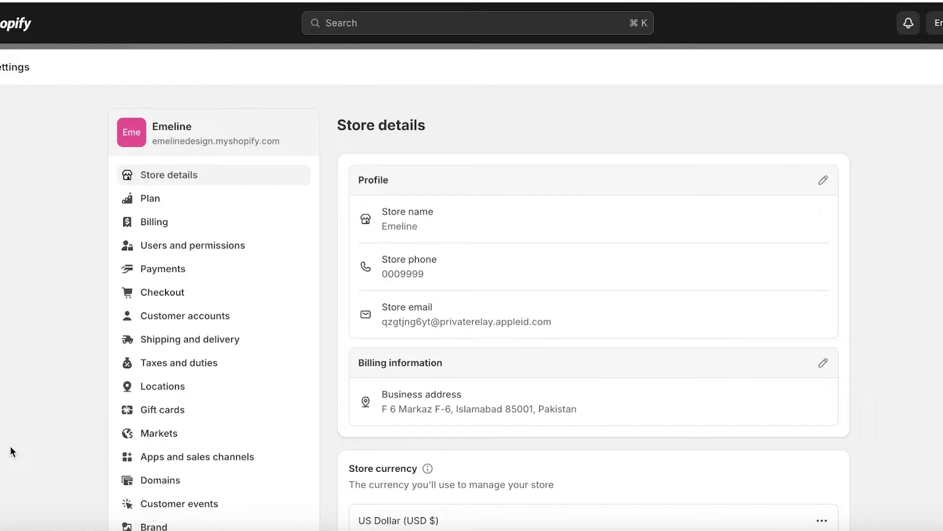
left_click(185, 461)
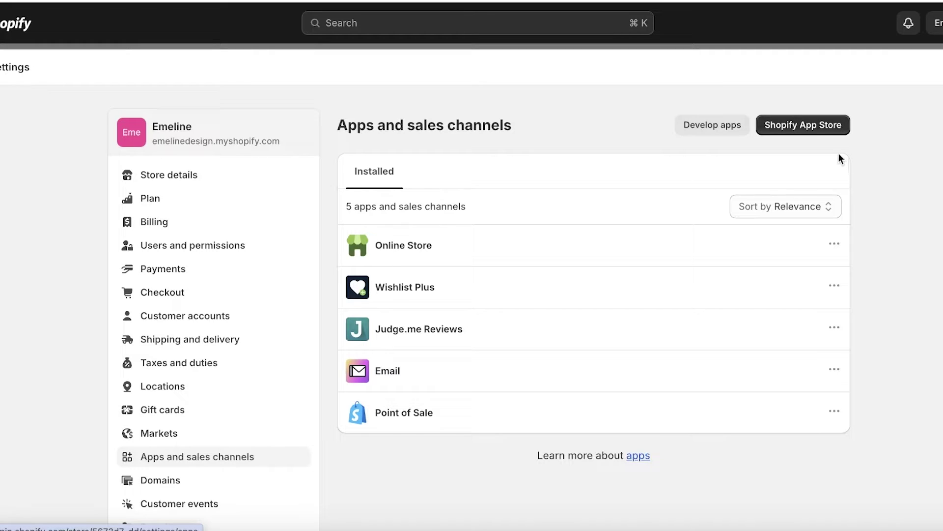
left_click(816, 127)
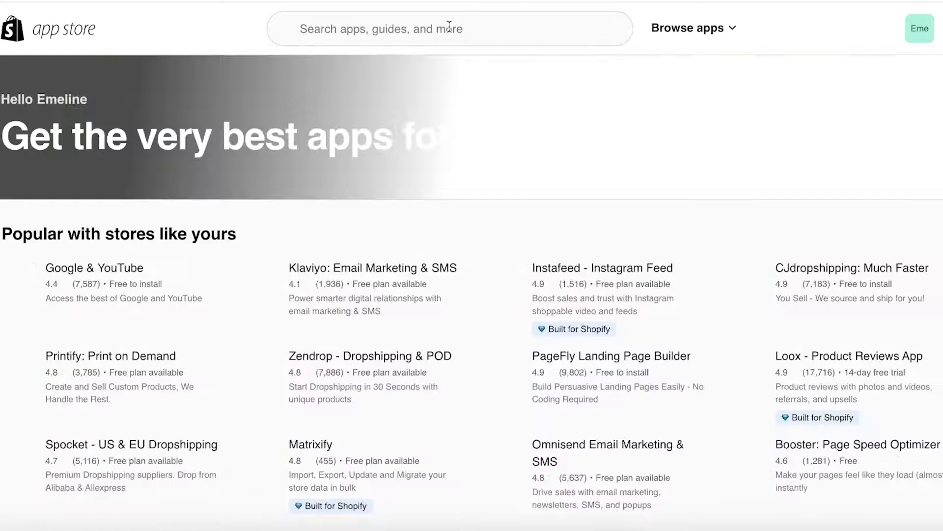
Step: Search the app store for duplify and open the Duplify - Duplicate Your Store listing
left_click(450, 25)
type("dupl")
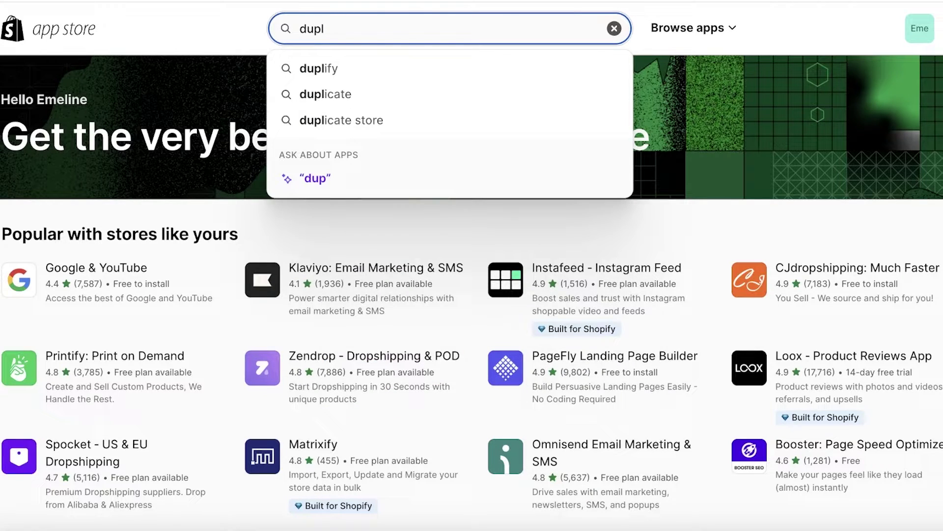
left_click(347, 74)
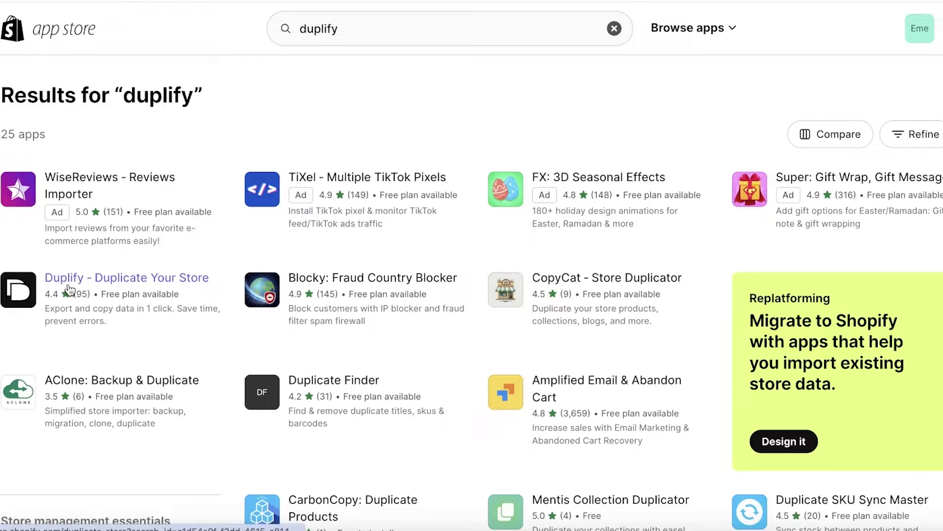
left_click(144, 279)
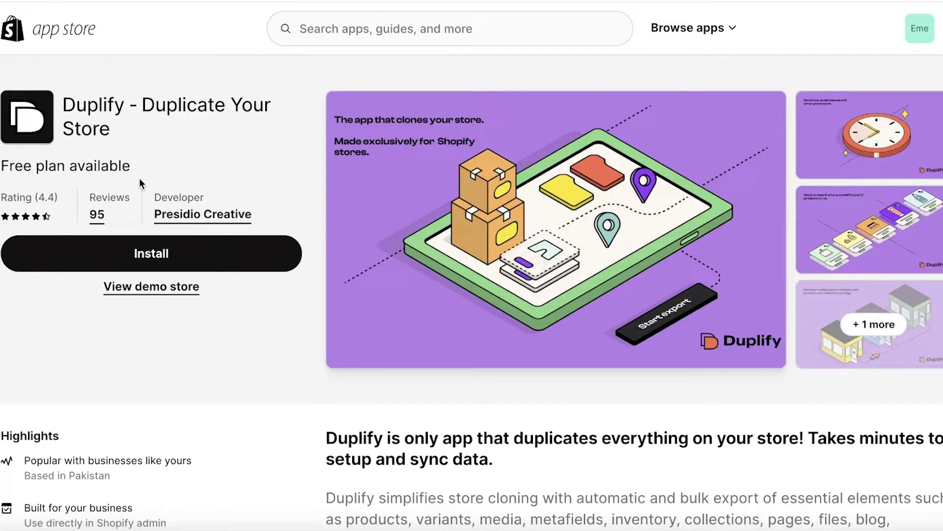
Step: Install the Duplify - Duplicate Store app on the Emeline store and pin it to the navigation
left_click(117, 249)
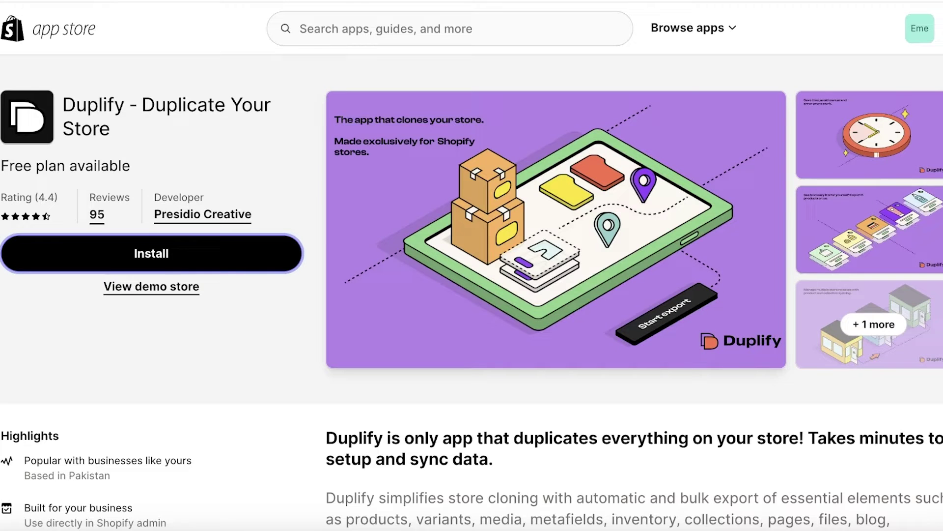
scroll(340, 297, "down", 10)
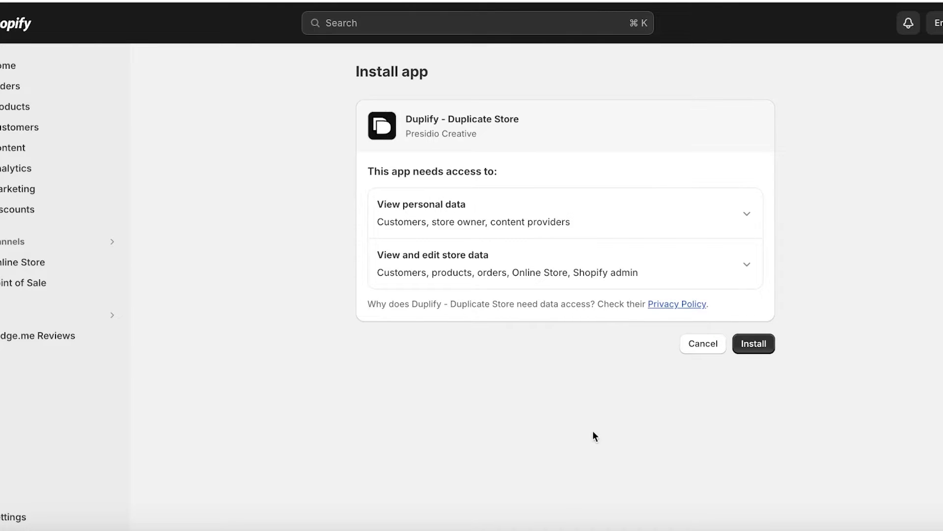
left_click(745, 346)
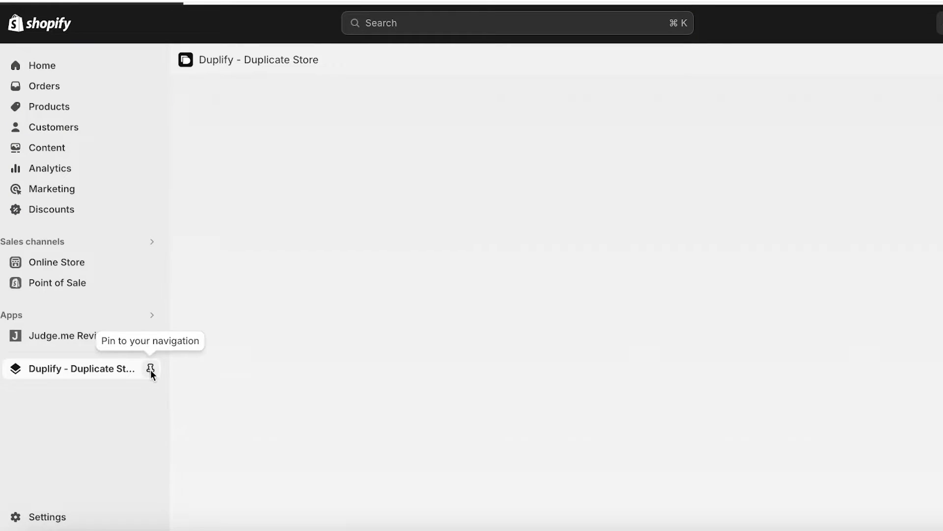
left_click(151, 368)
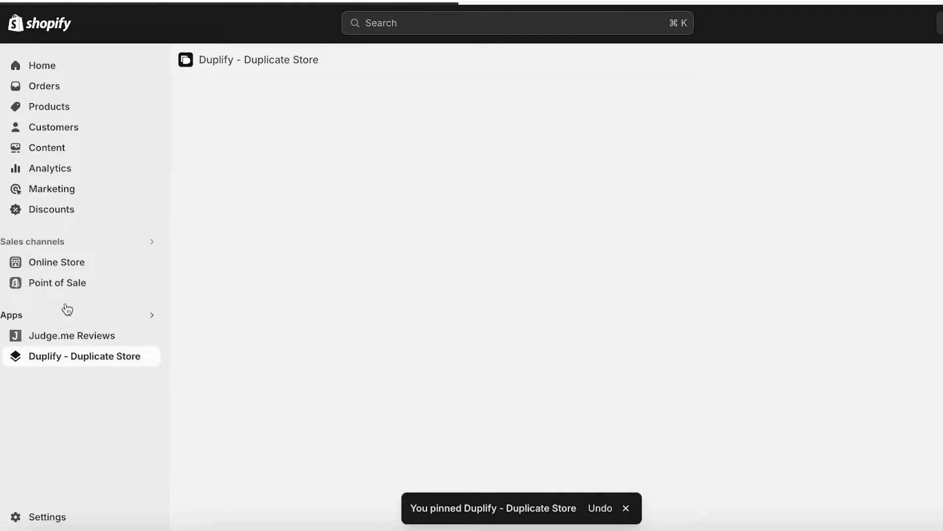
Step: Review Duplify's start page, including the Connect stores options for exporting data out of or into this store
scroll(801, 317, "down", 3)
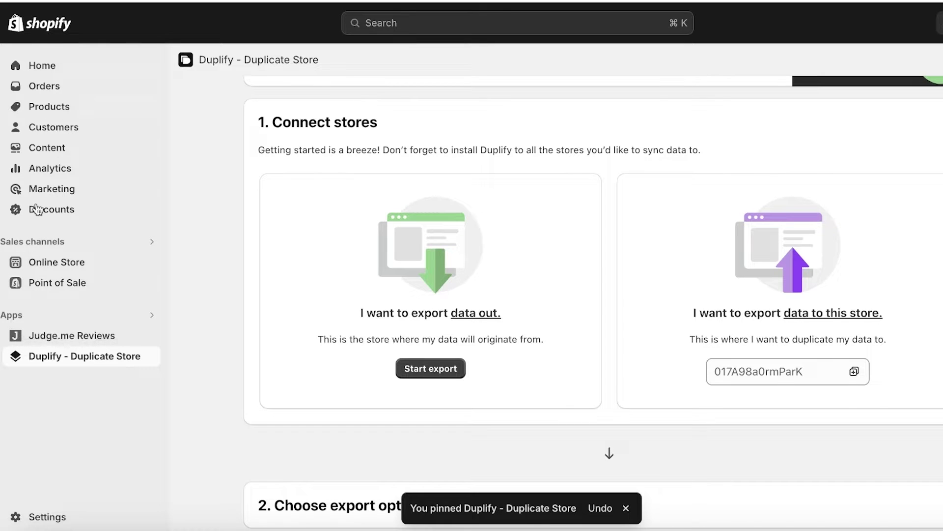
scroll(426, 238, "up", 4)
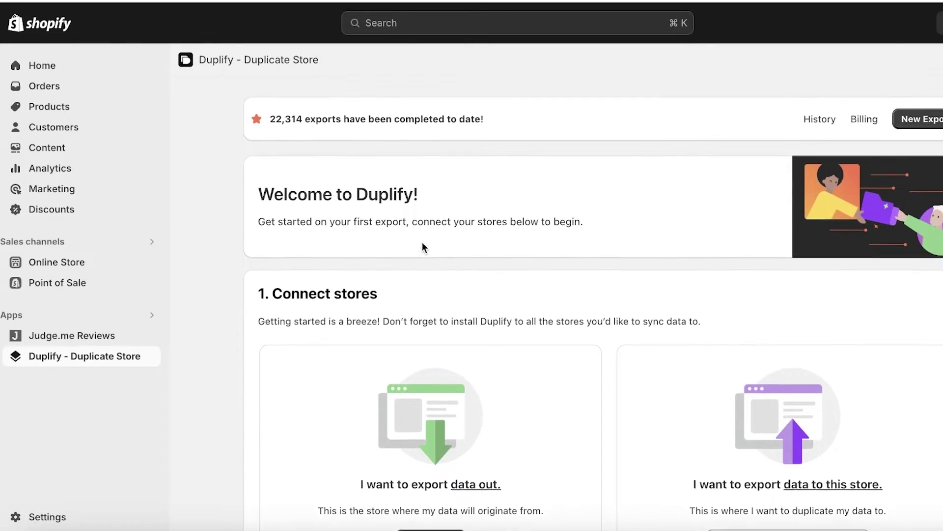
scroll(421, 243, "down", 10)
scroll(421, 268, "up", 10)
scroll(421, 267, "down", 3)
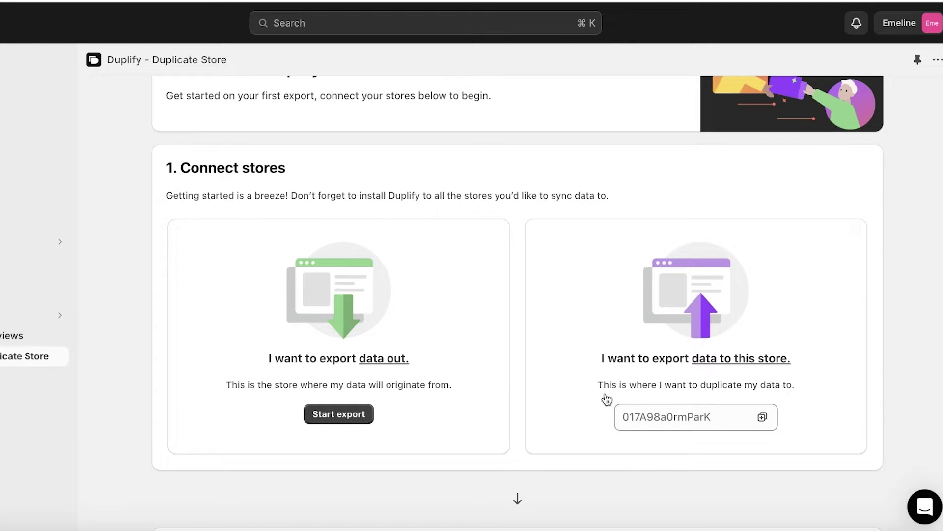
Step: Begin a data-out export from Emeline and read Duplify's help article on finding the destination store's unique key
left_click(313, 412)
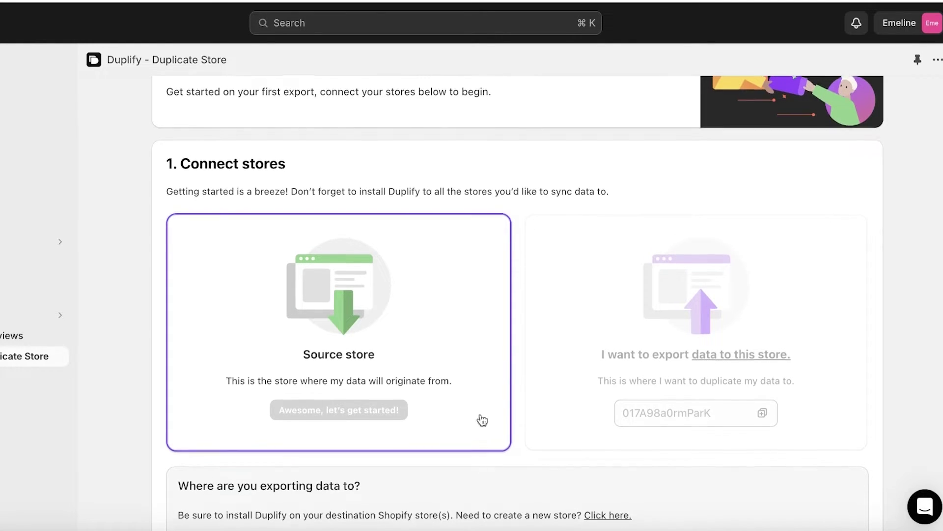
left_click(329, 267)
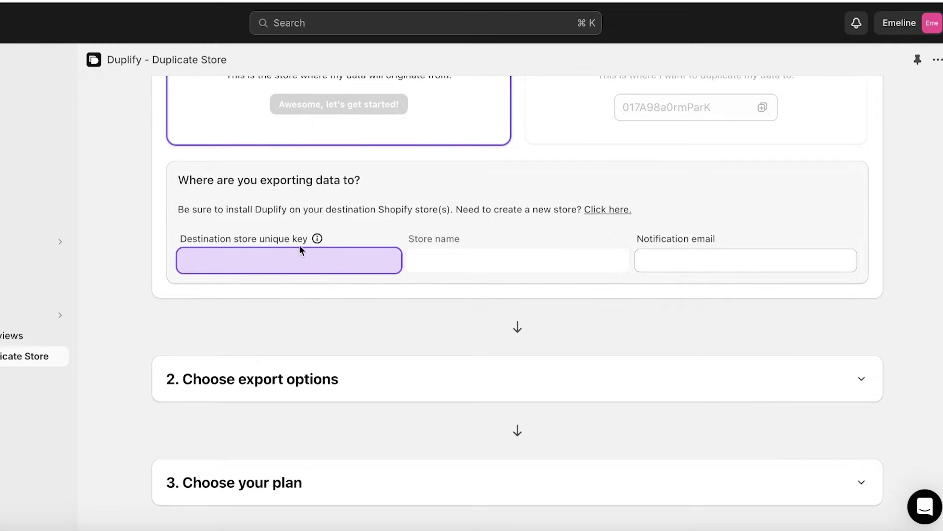
mouse_move(316, 240)
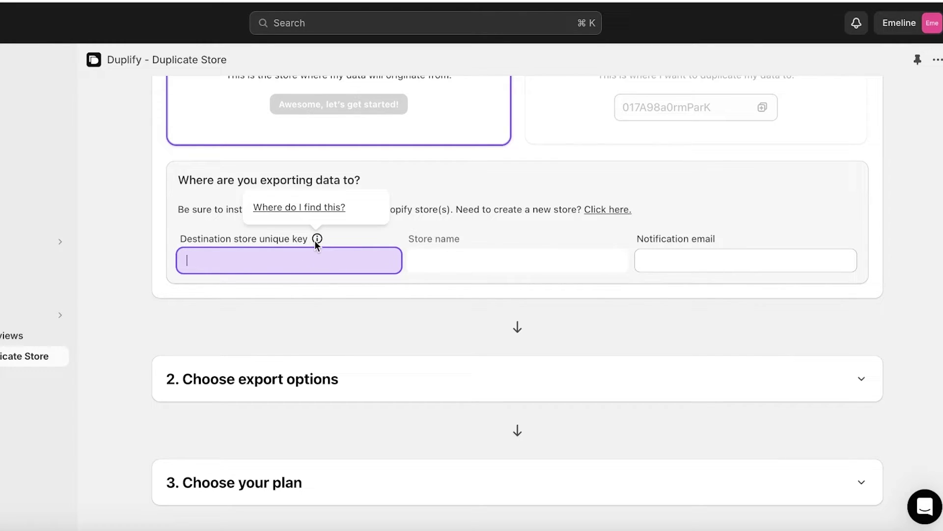
left_click(313, 211)
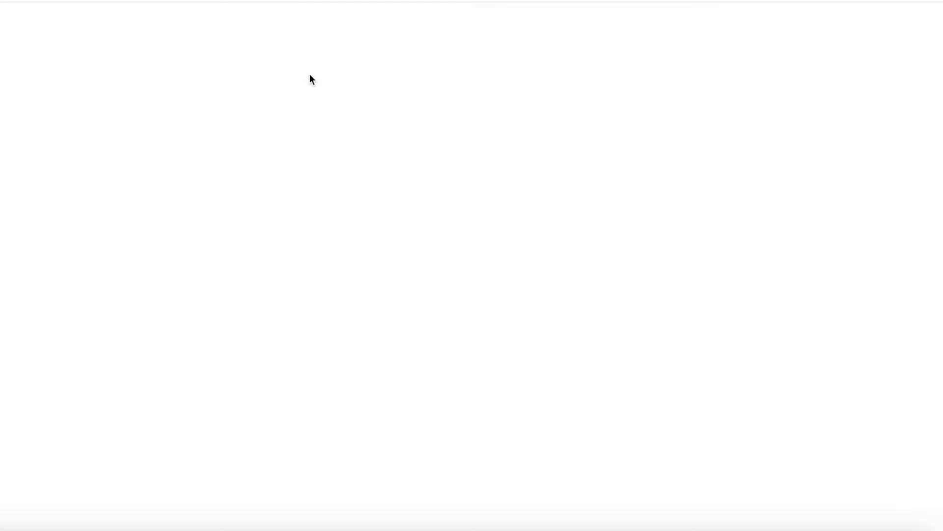
scroll(318, 136, "down", 5)
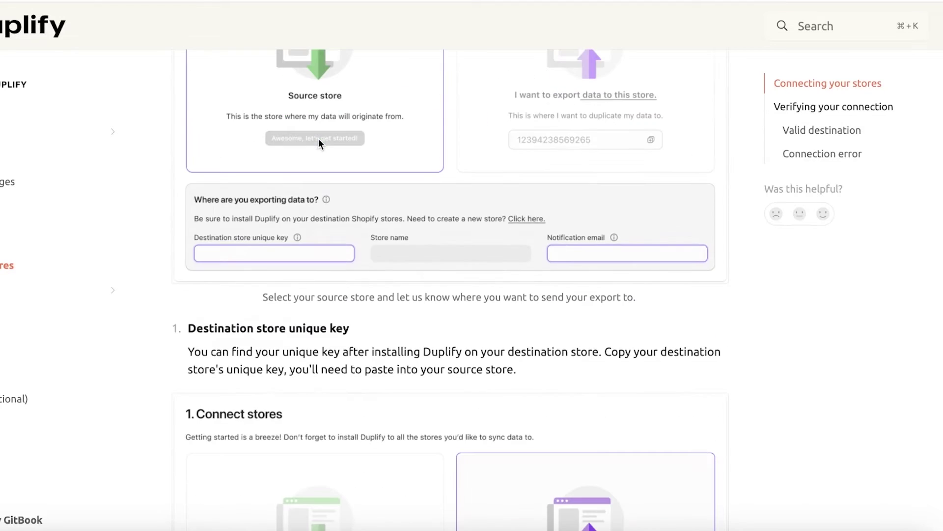
scroll(318, 141, "down", 3)
scroll(316, 141, "down", 7)
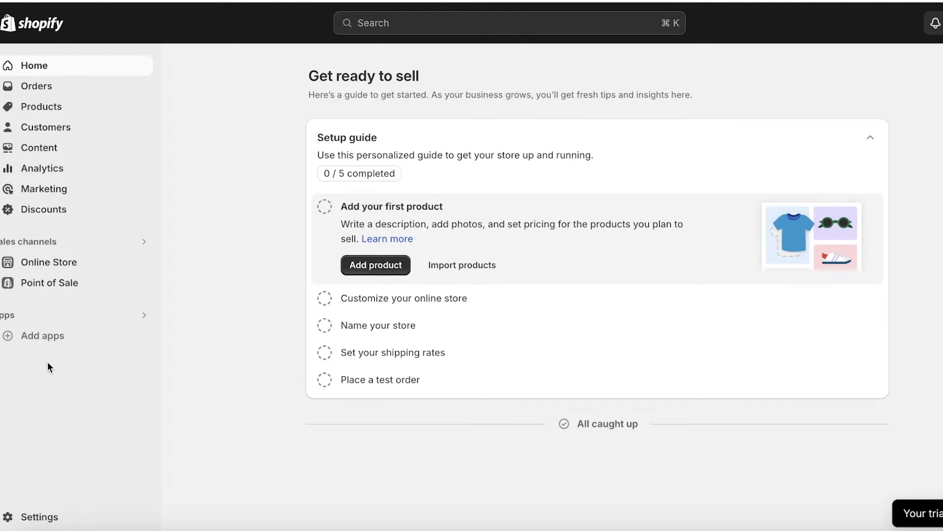
Step: Open the Shopify App Store from the destination store's add-apps suggestions
left_click(40, 335)
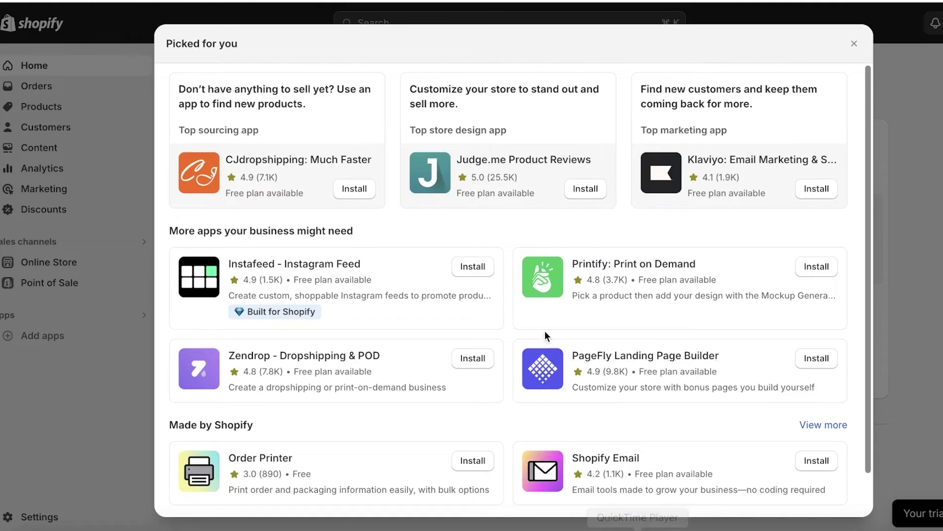
scroll(512, 352, "down", 1)
left_click(592, 501)
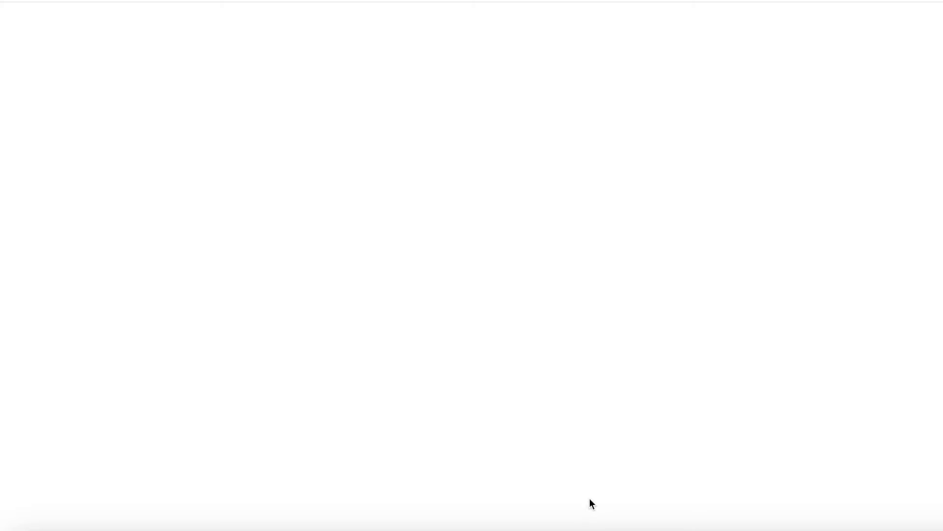
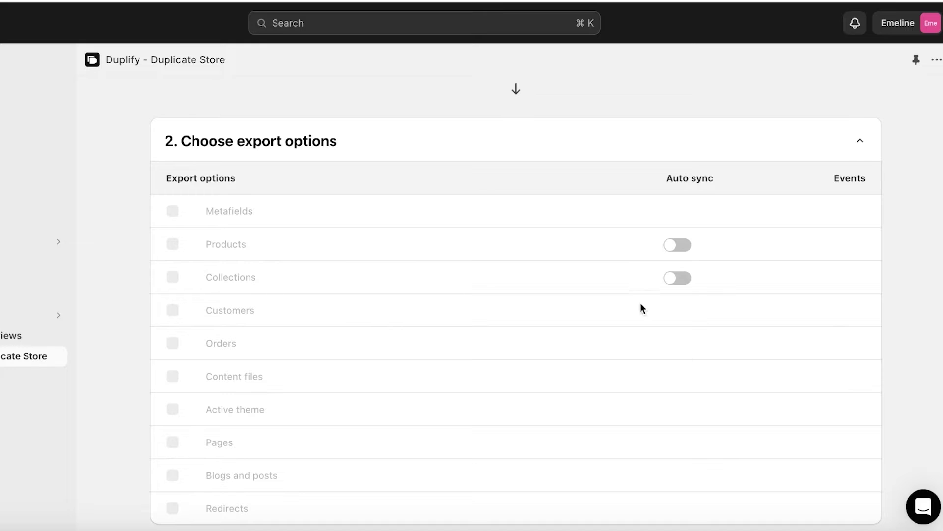
Step: Review Duplify's export options and plan choices on the Emeline store
scroll(392, 333, "down", 5)
scroll(175, 301, "up", 5)
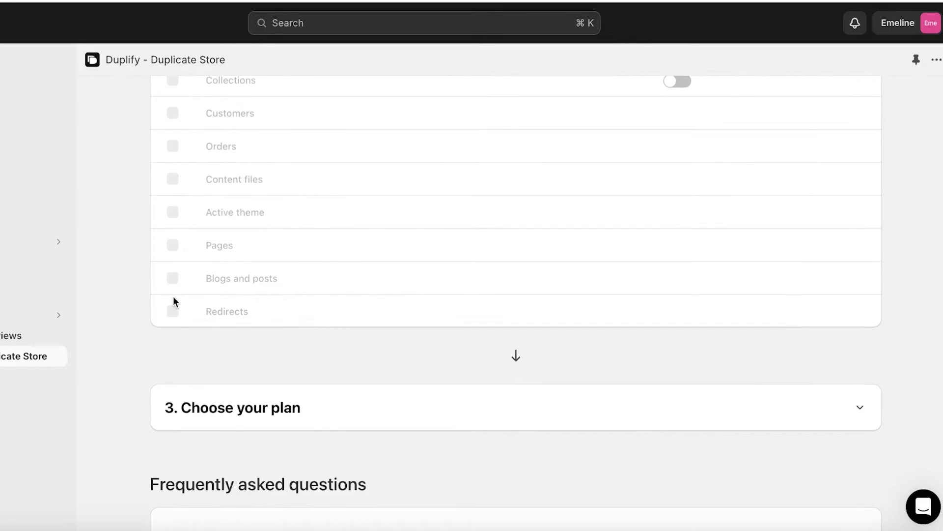
scroll(185, 252, "down", 10)
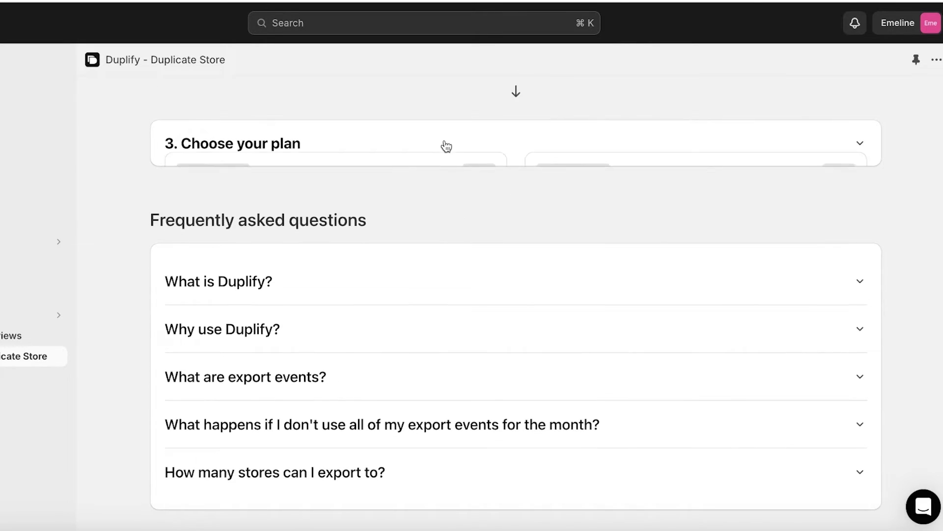
left_click(444, 143)
scroll(391, 219, "up", 20)
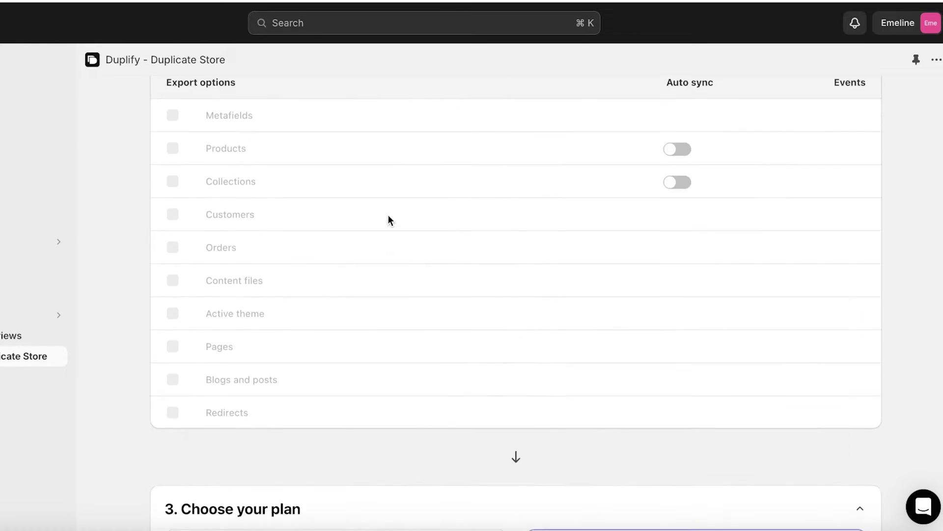
scroll(733, 339, "down", 4)
Step: Copy the store email from Emeline's store details for use as the notification email, and close the settings
left_click(692, 402)
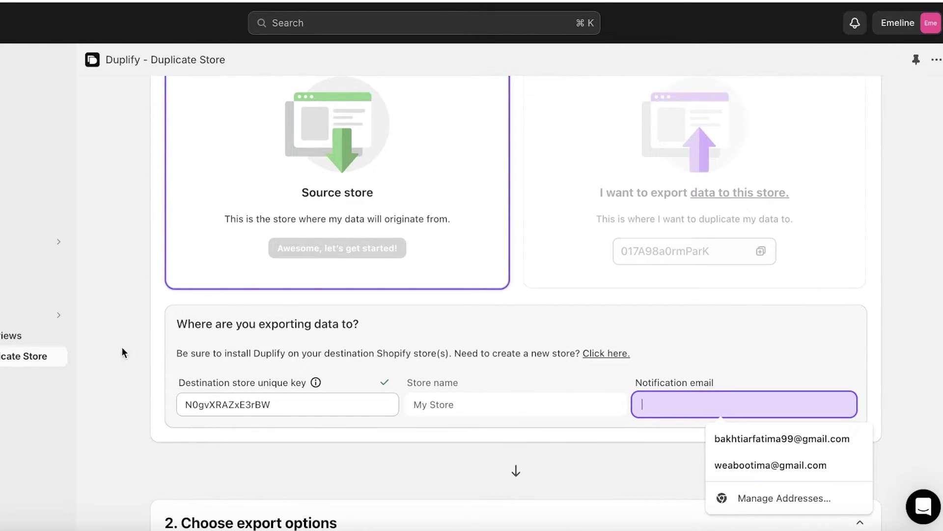
left_click(35, 516)
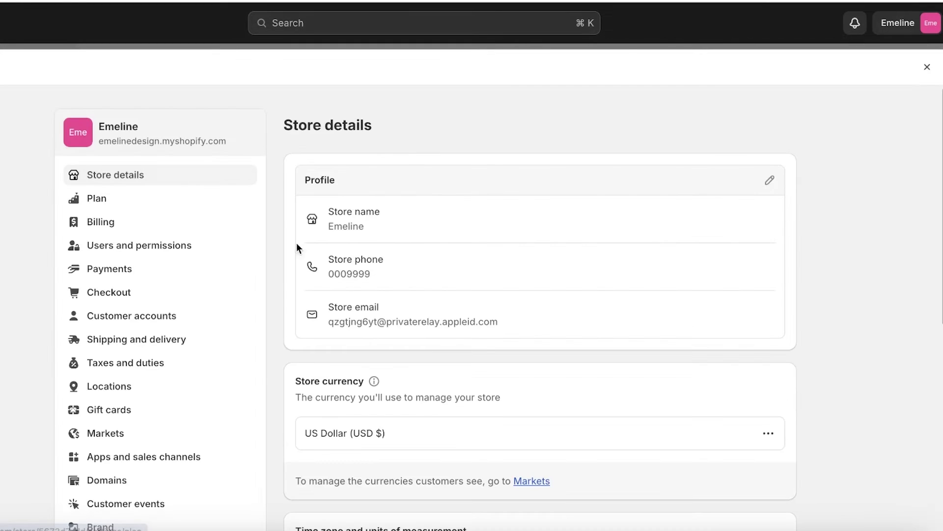
triple_click(350, 322)
right_click(376, 317)
left_click(402, 349)
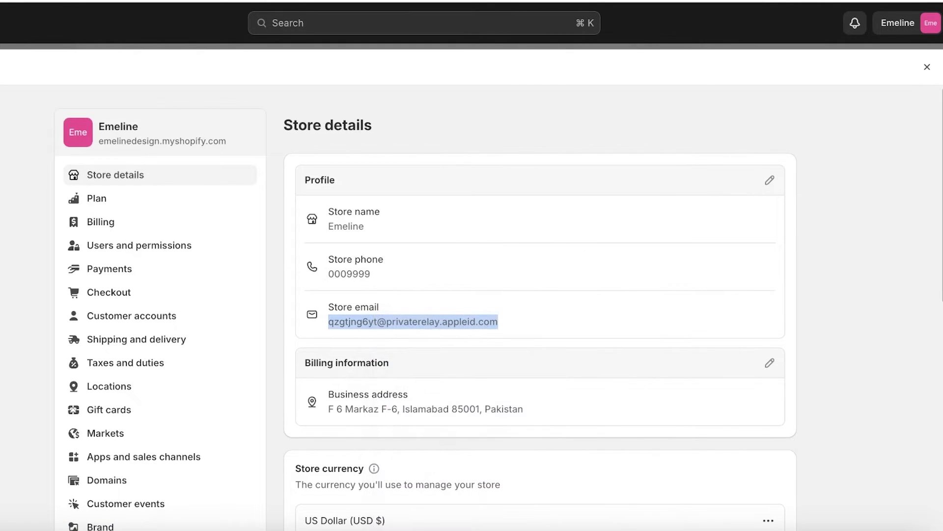
left_click(927, 67)
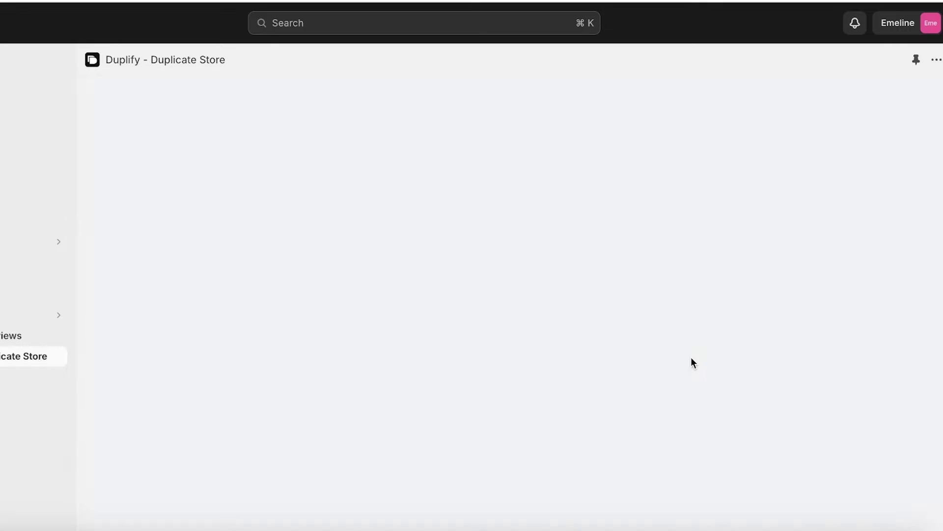
Step: Start exporting data out of Emeline, filling in the notification email and the unique key copied from My Store's Duplify page
scroll(683, 273, "down", 8)
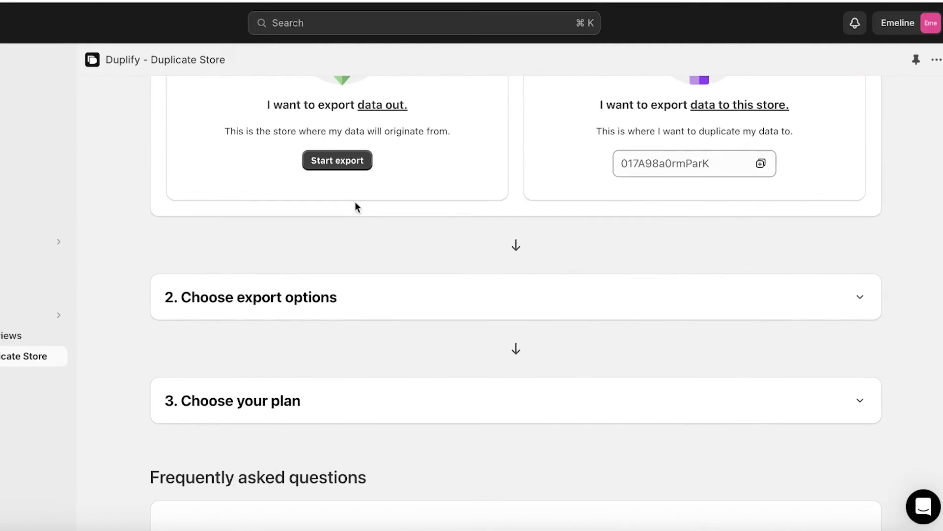
left_click(336, 163)
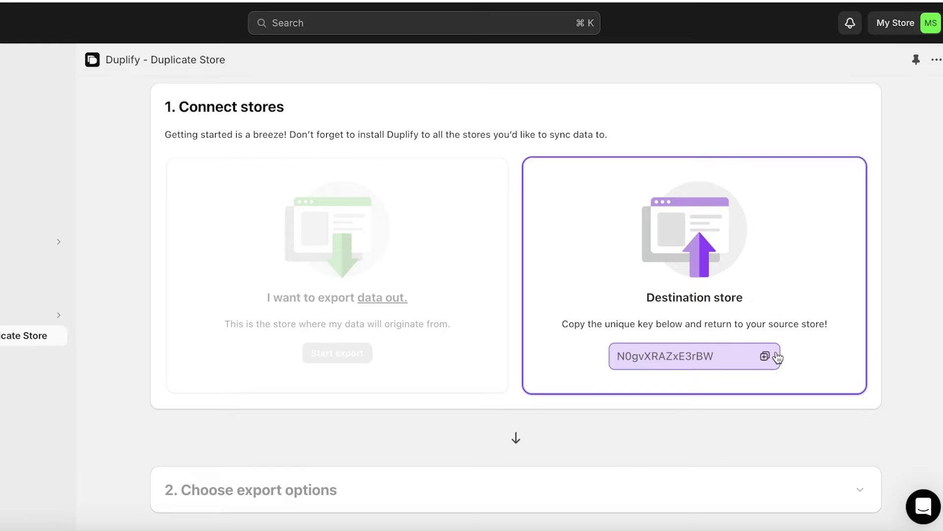
left_click(764, 356)
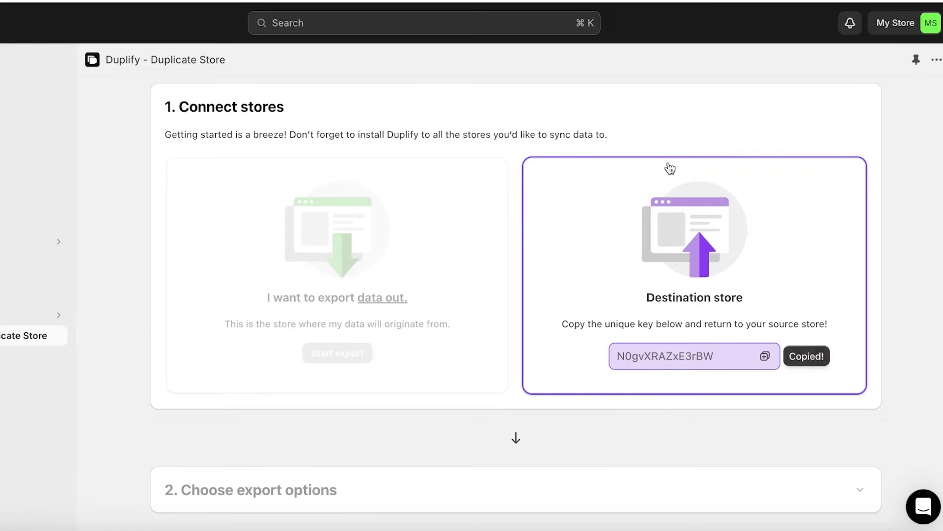
right_click(319, 319)
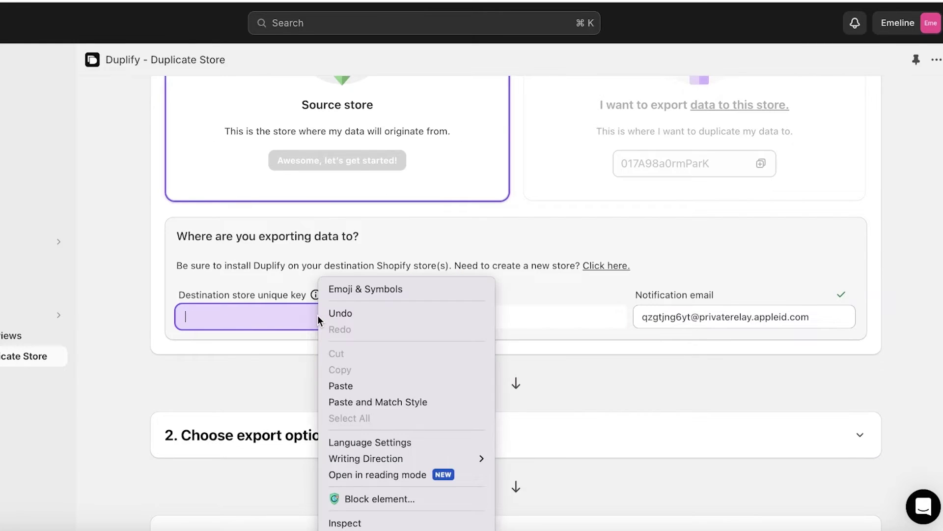
left_click(344, 386)
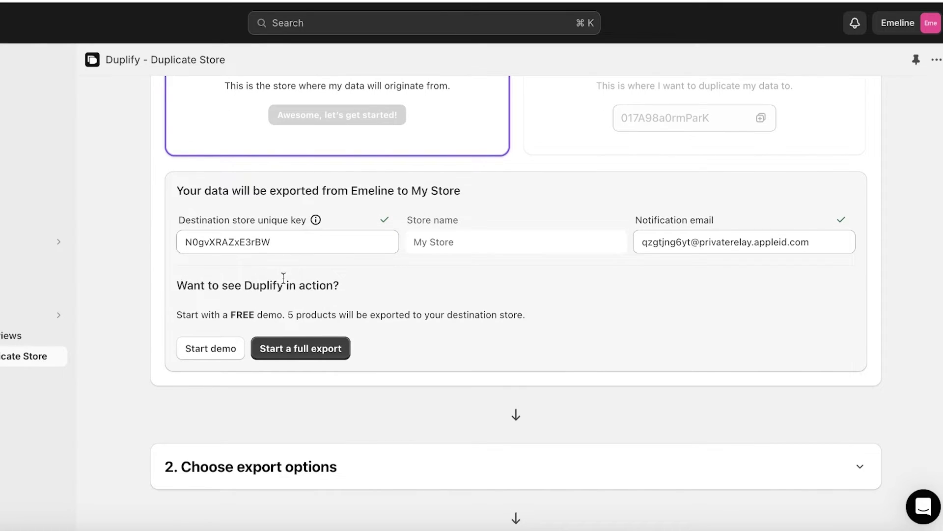
Step: Start Duplify's free demo export from Emeline to My Store and check its progress
scroll(344, 281, "down", 1)
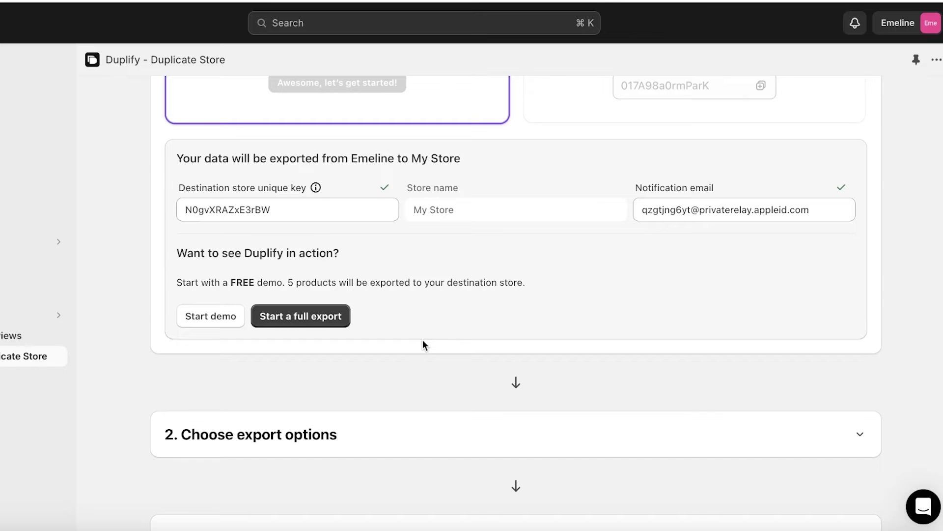
left_click(205, 315)
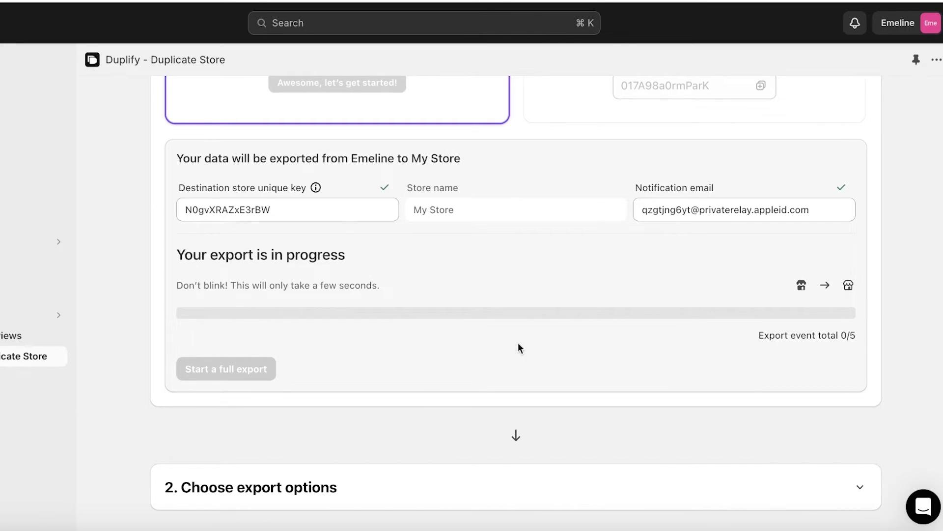
scroll(503, 251, "down", 7)
scroll(594, 211, "up", 8)
scroll(604, 266, "down", 2)
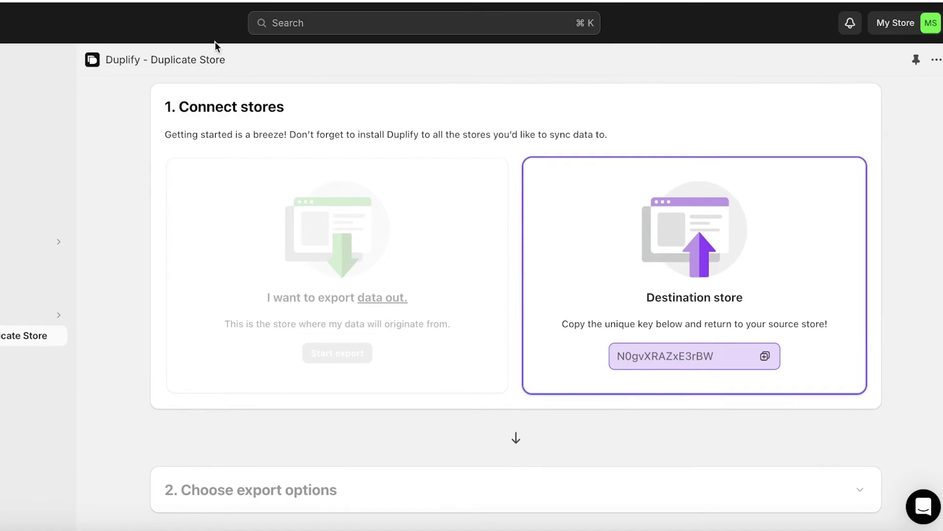
Step: Check My Store's product list and storefront preview for the products exported by the demo
scroll(842, 344, "down", 1)
scroll(842, 343, "up", 4)
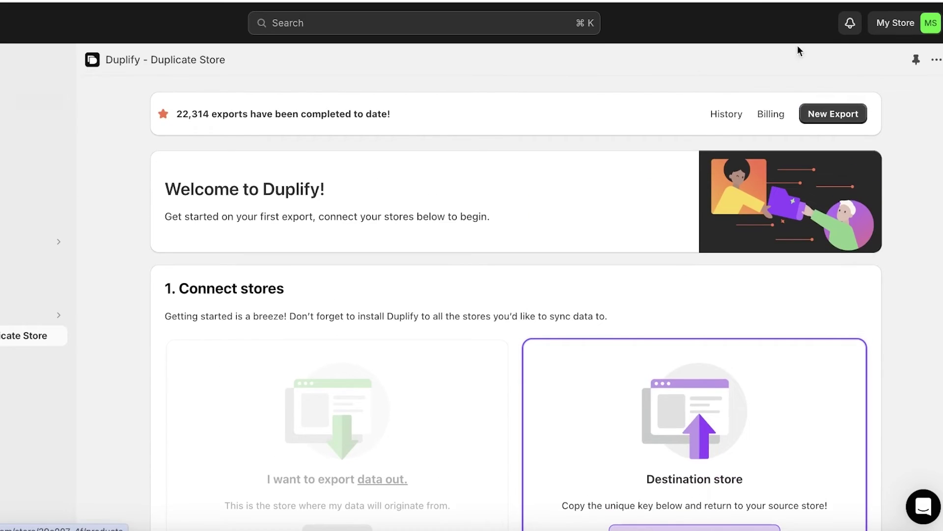
left_click(3, 106)
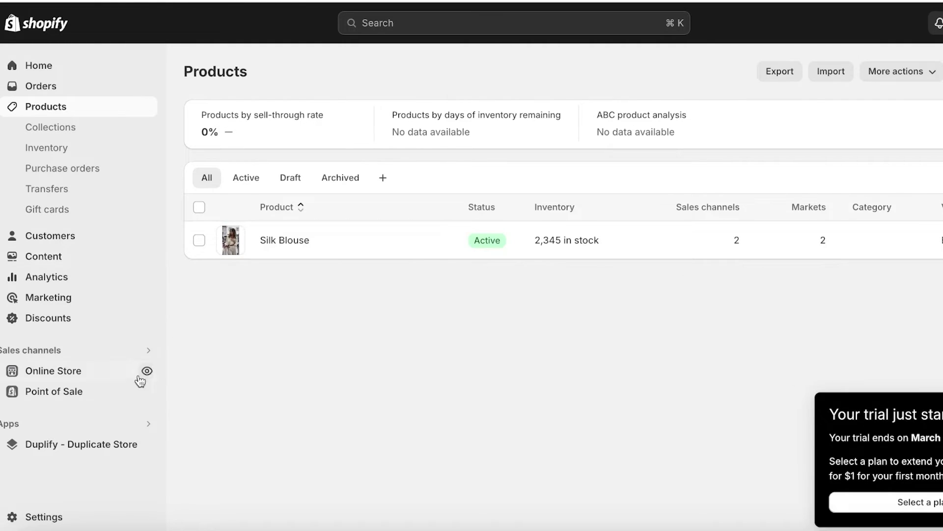
left_click(147, 372)
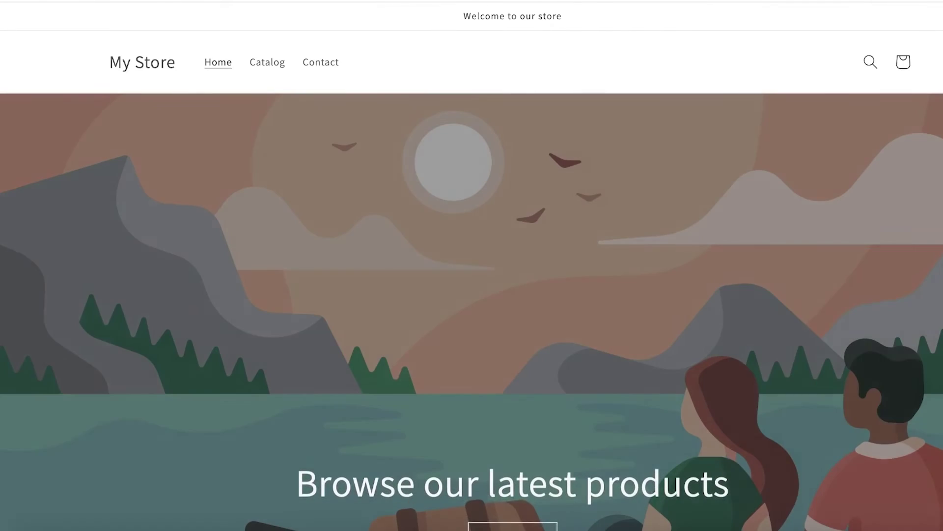
scroll(777, 69, "down", 10)
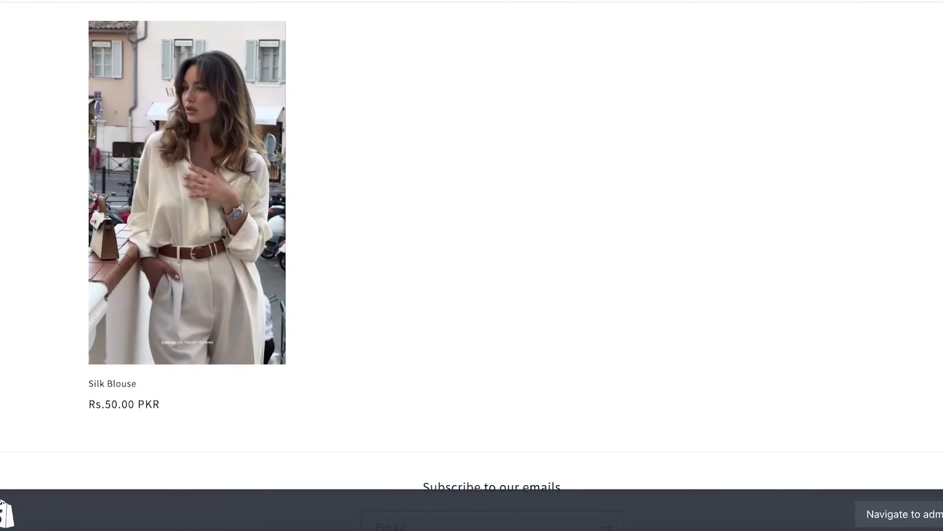
scroll(200, 70, "up", 3)
scroll(194, 152, "down", 4)
Step: Return to Duplify on the Emeline store and start a full export
left_click(686, 17)
key("ctrl+Tab")
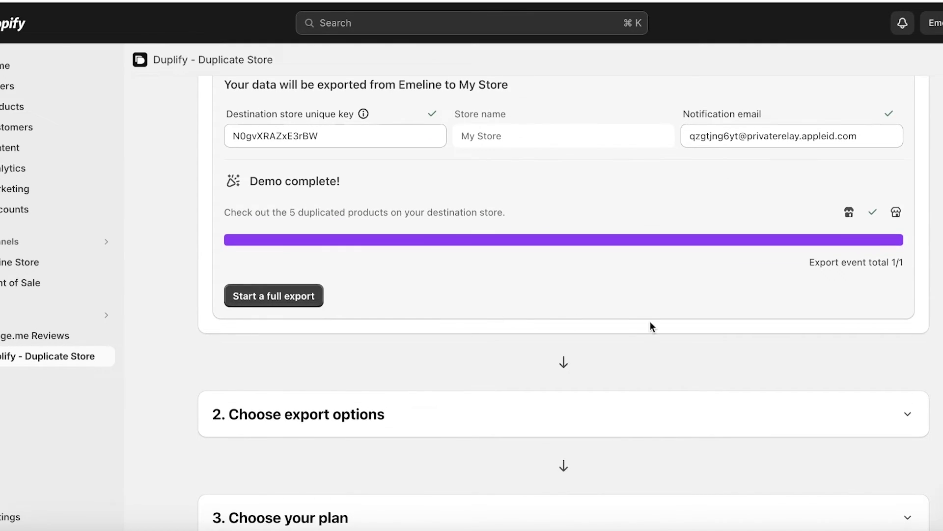
left_click(265, 296)
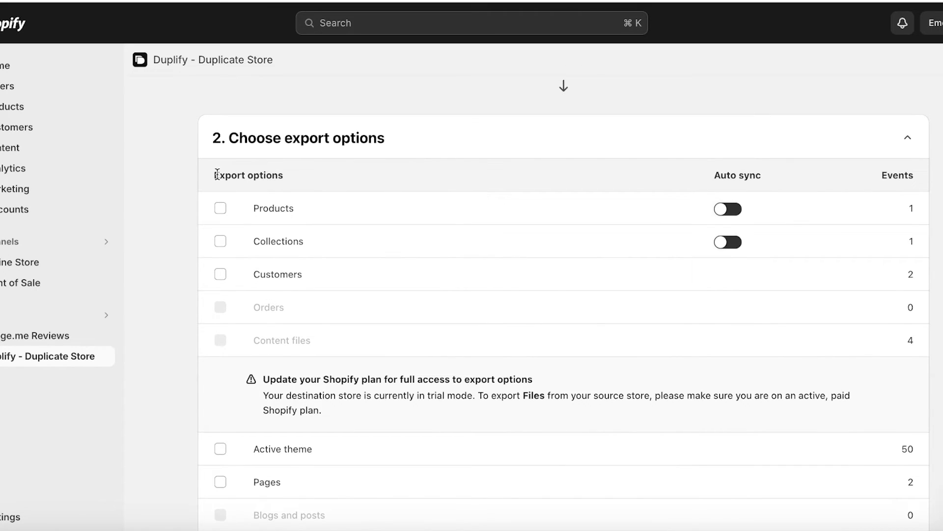
Step: Include the active theme, products, collections and customers in the export from Emeline to My Store
scroll(216, 177, "up", 3)
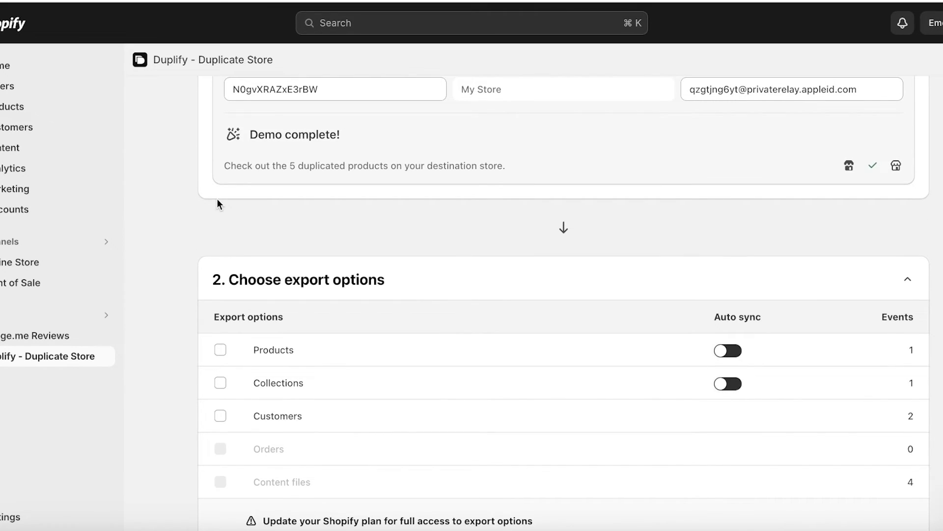
scroll(217, 201, "down", 7)
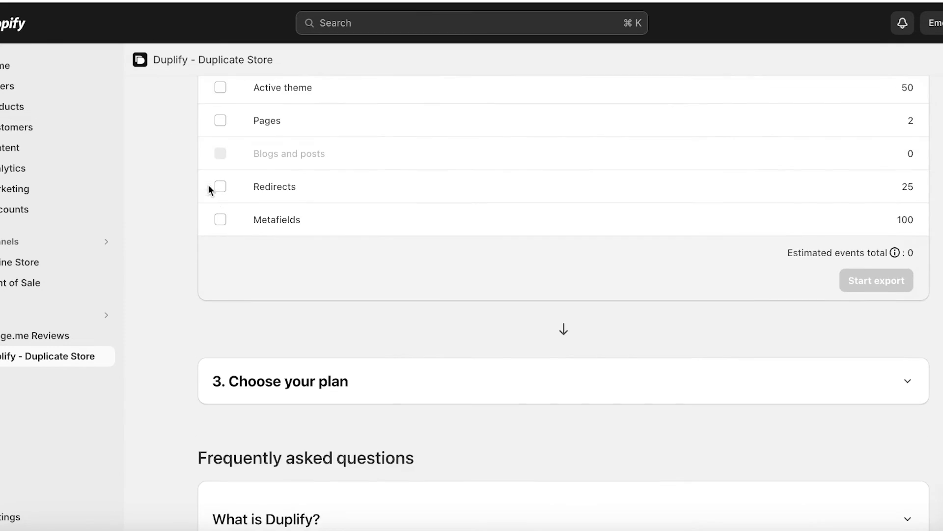
left_click(221, 247)
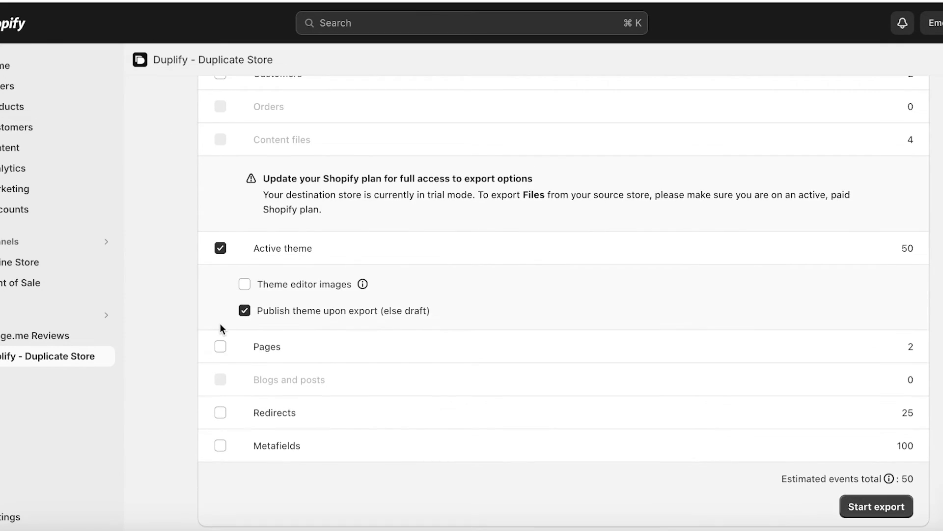
scroll(244, 324, "up", 6)
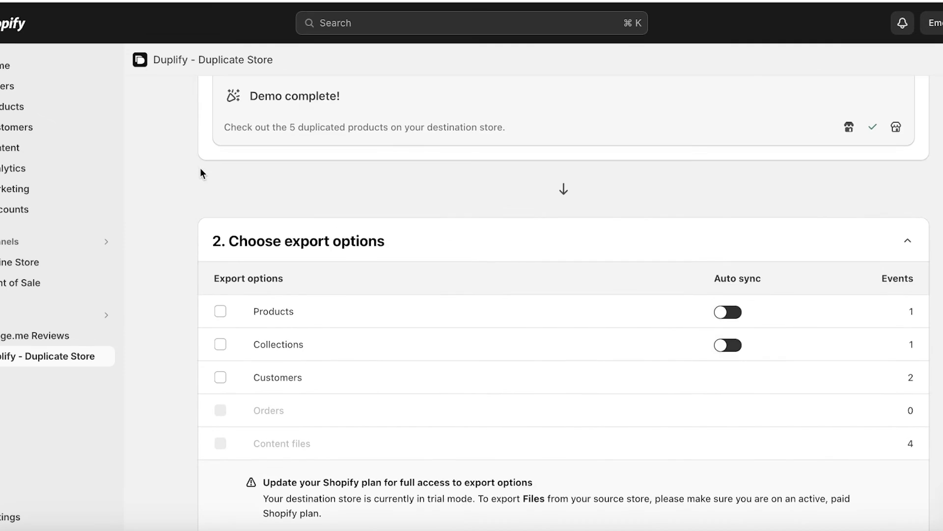
left_click(220, 311)
scroll(214, 361, "down", 2)
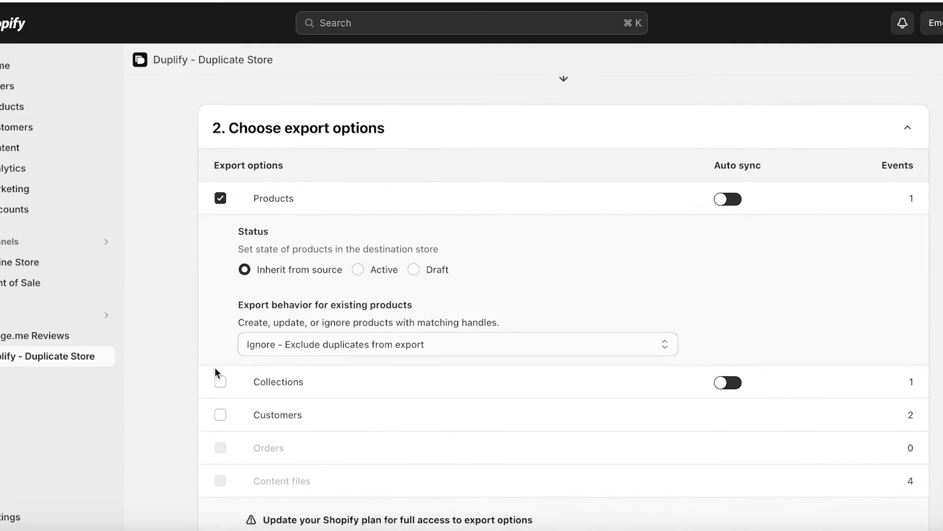
left_click(221, 383)
left_click(221, 459)
Step: Add pages, redirects and metafields to the export and start it
scroll(235, 423, "down", 7)
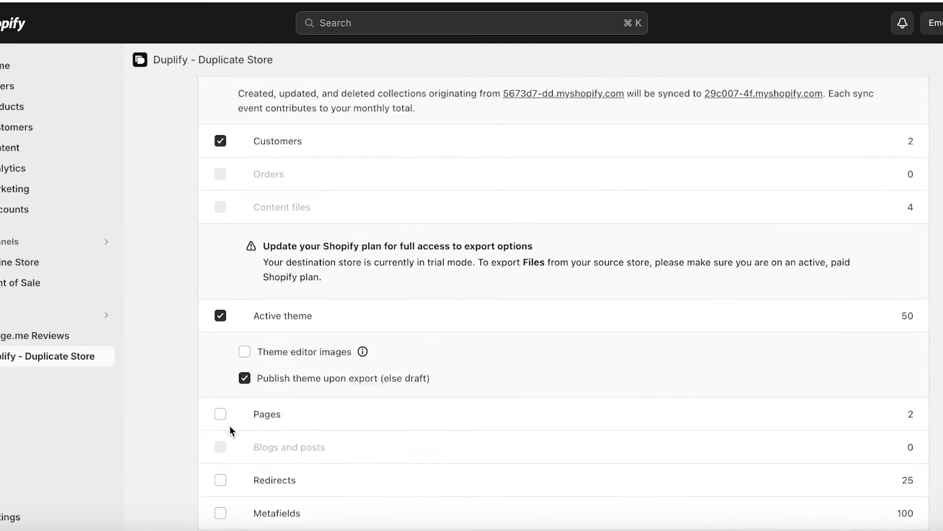
left_click(221, 372)
left_click(221, 438)
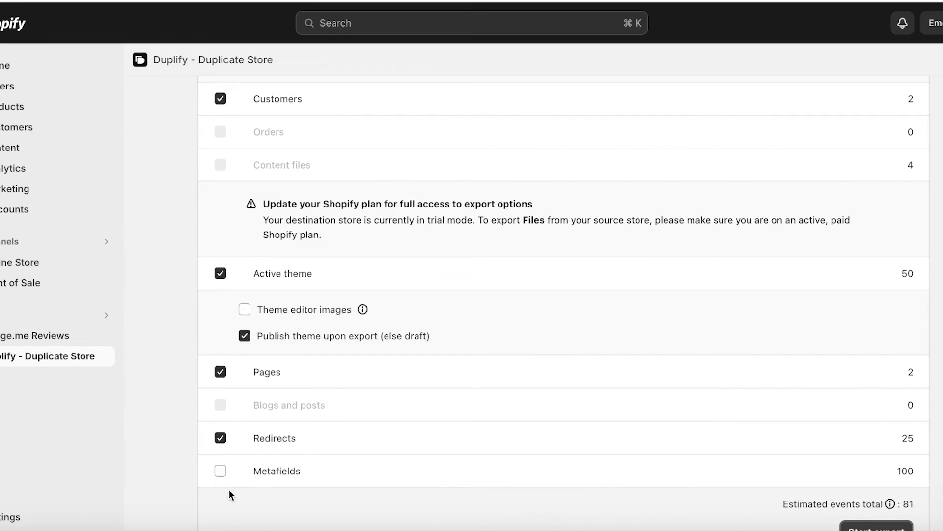
left_click(220, 471)
scroll(373, 290, "down", 8)
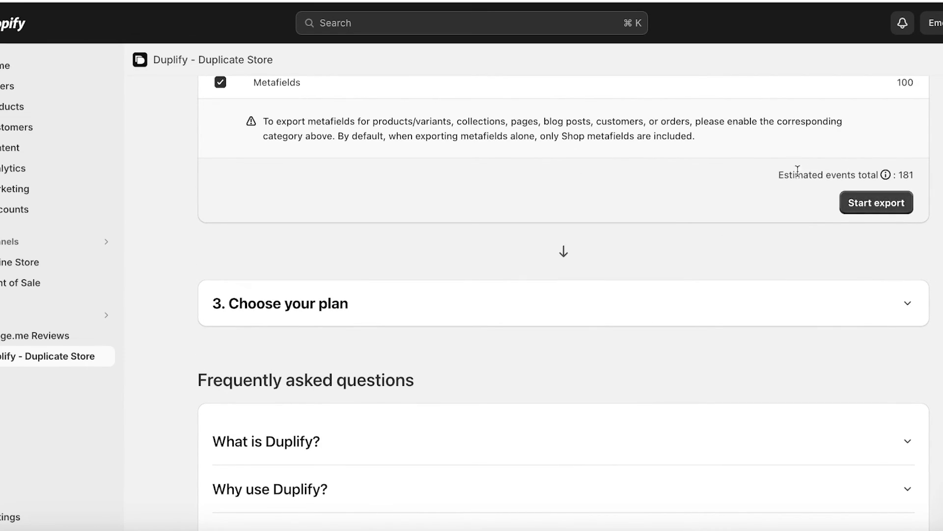
left_click(875, 203)
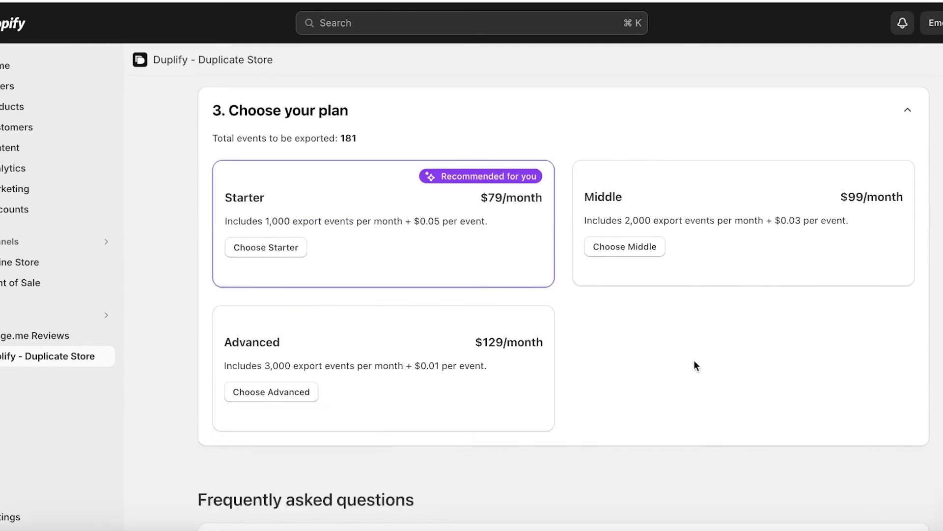
Step: Review the Starter, Middle and Advanced export plans, collapse the plan selection and return to Emeline's admin home
scroll(696, 366, "down", 8)
scroll(693, 242, "up", 13)
scroll(276, 249, "down", 6)
scroll(565, 293, "up", 1)
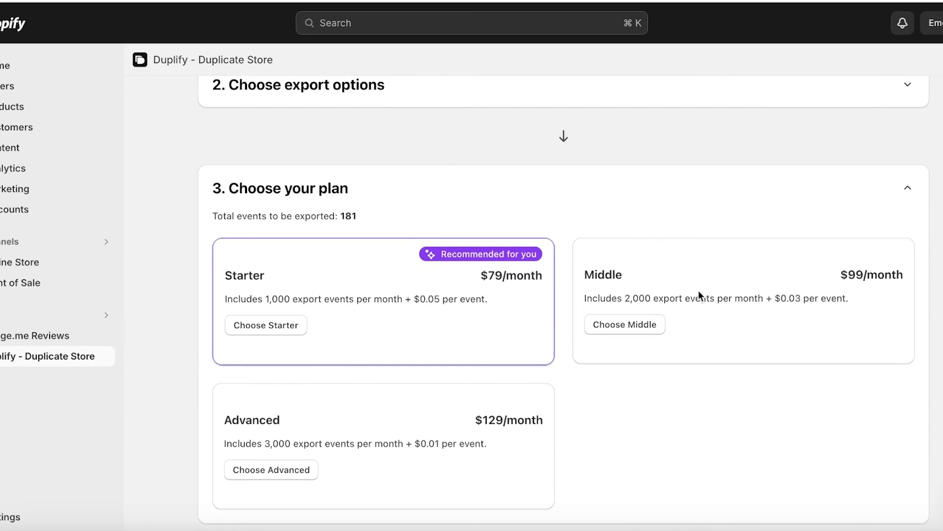
left_click(908, 187)
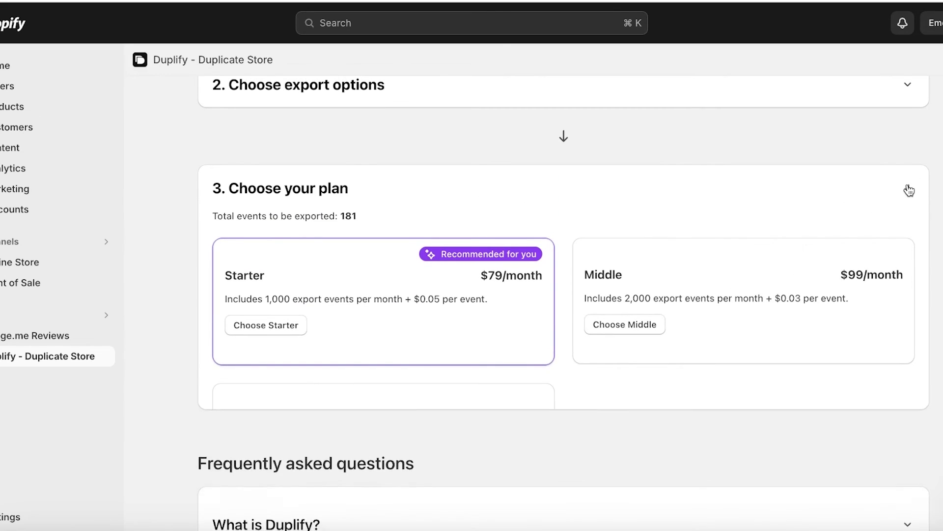
scroll(906, 187, "up", 8)
scroll(904, 187, "up", 1)
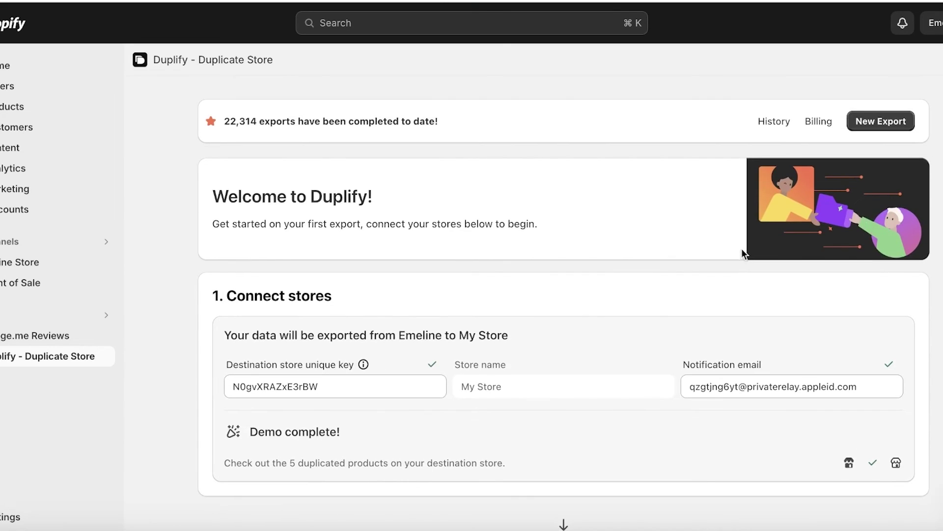
left_click(5, 64)
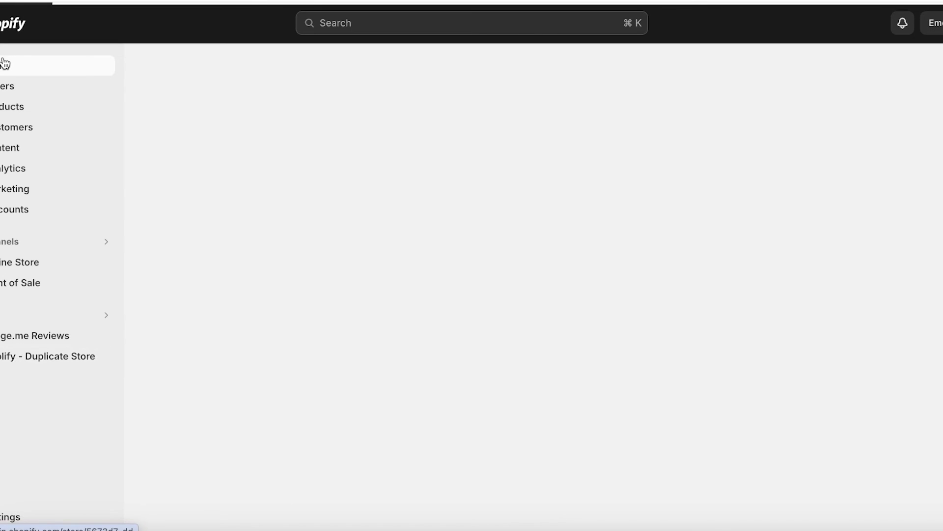